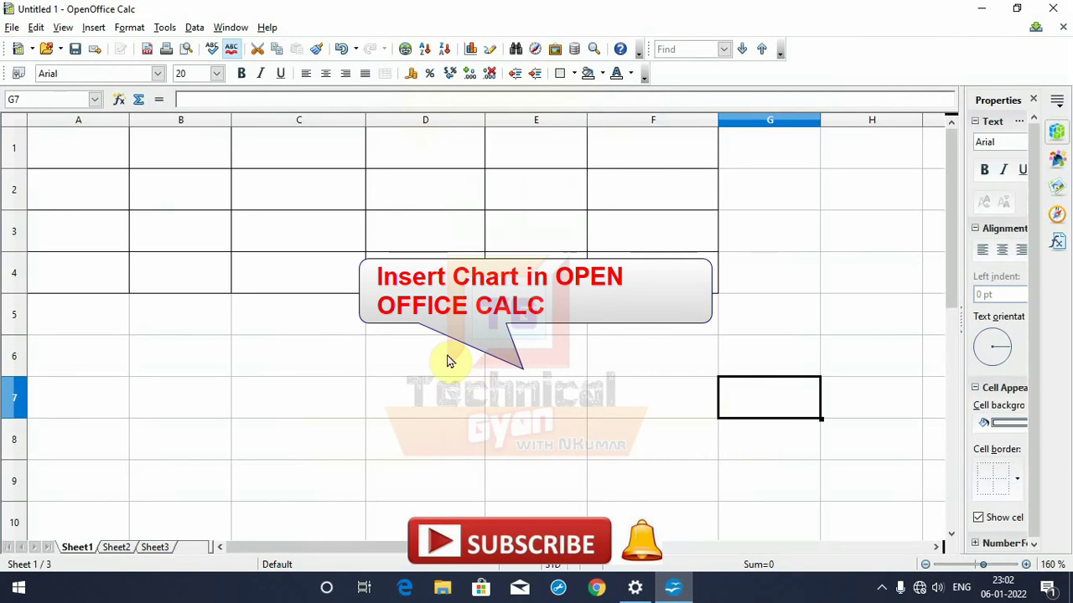
# - Enter headers NAME, HINDI, ENGLISH, MATHS, TOTAL, PERCENTAGE with marks for AMAR, AJAY and VIJAY
pyautogui.click(71, 159)
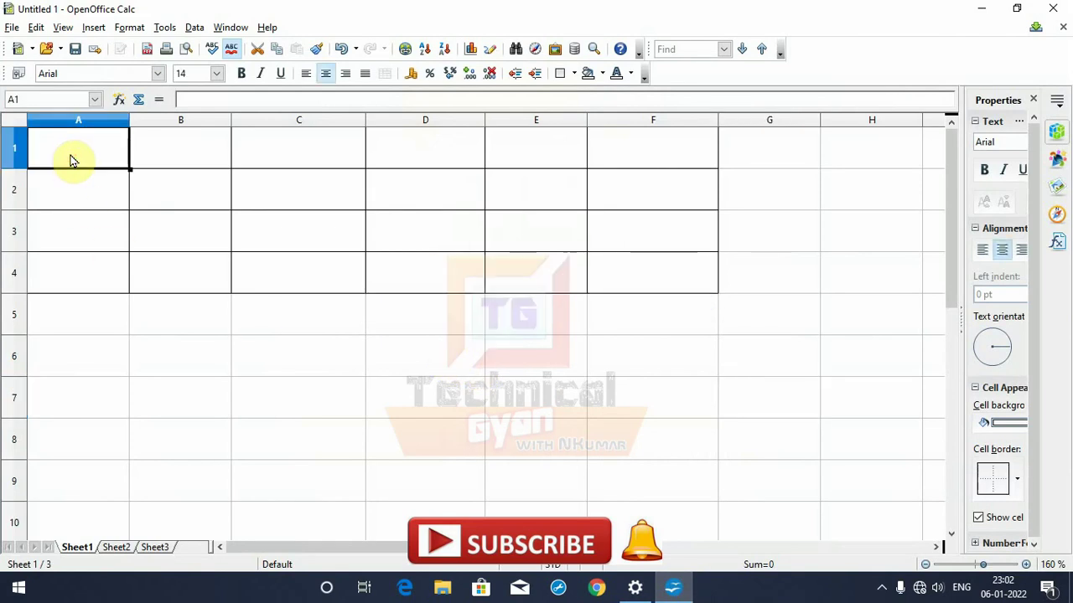
pyautogui.write('NAM')
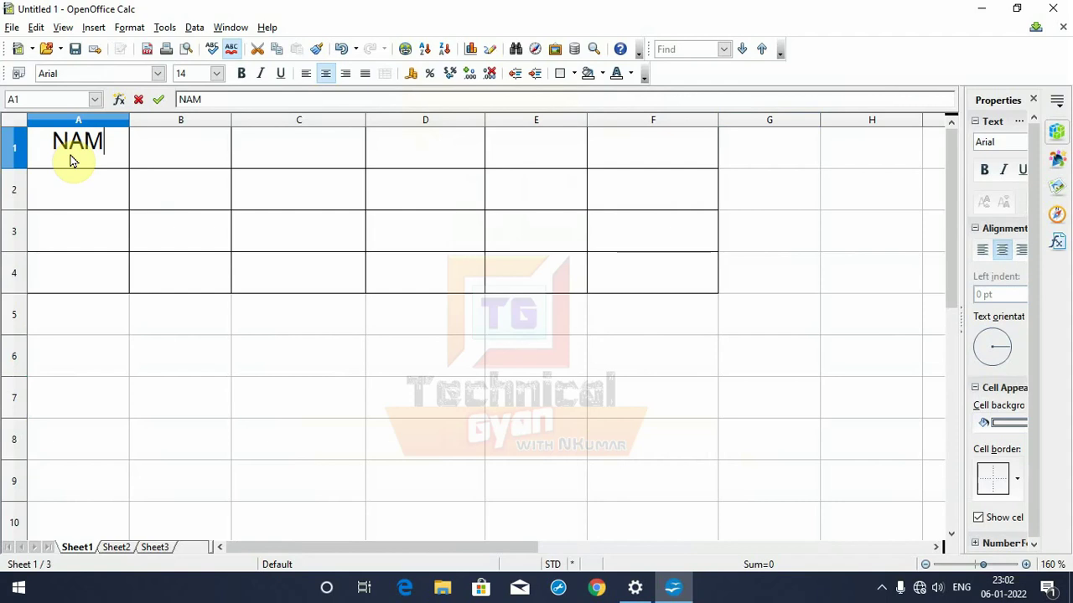
pyautogui.write('E')
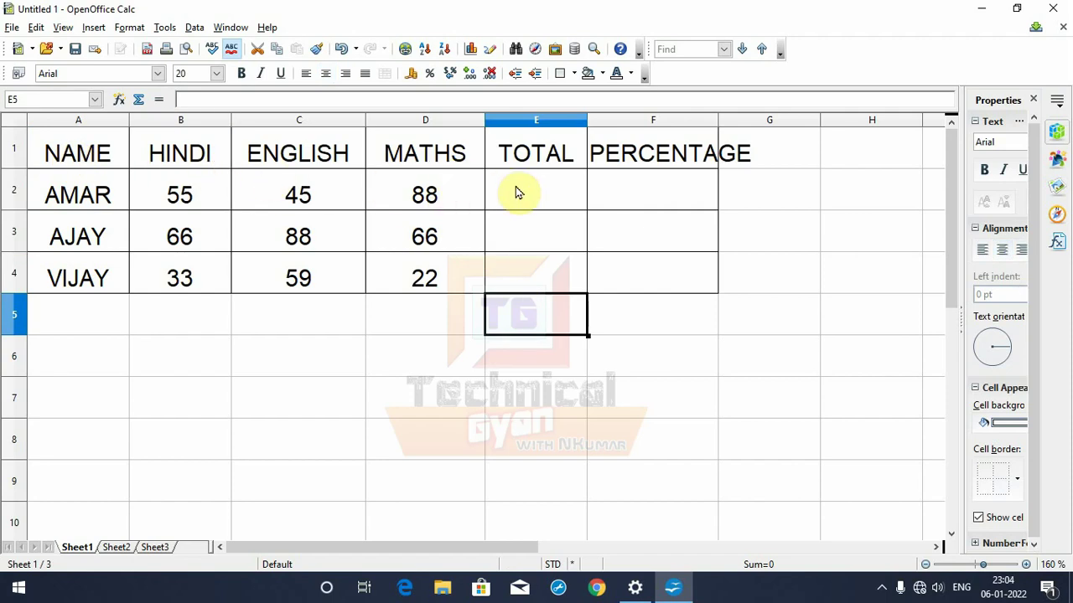
pyautogui.click(89, 201)
pyautogui.click(90, 235)
pyautogui.click(91, 273)
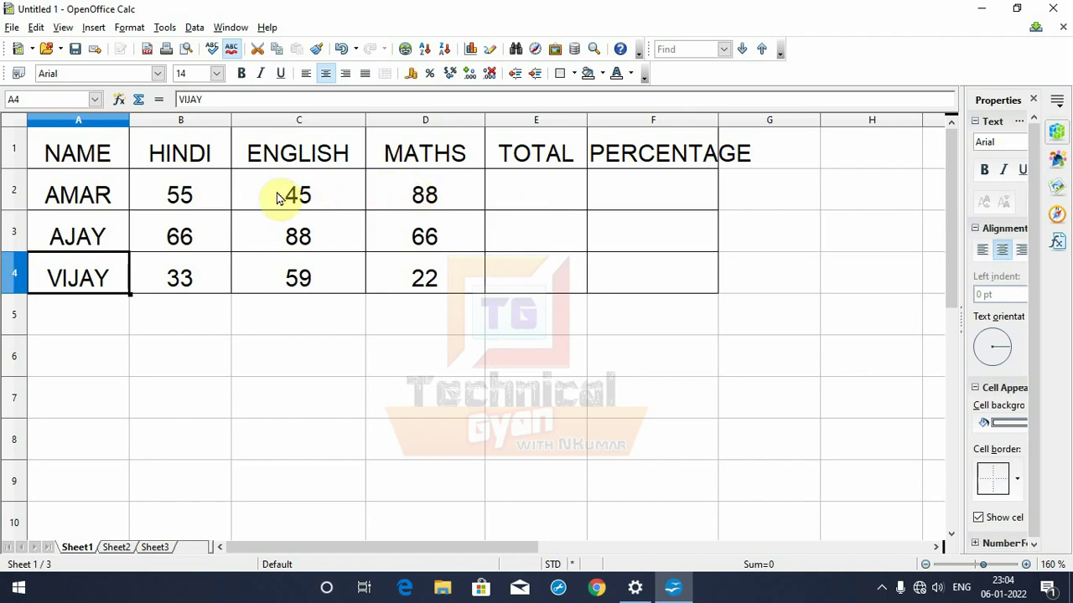
pyautogui.click(537, 203)
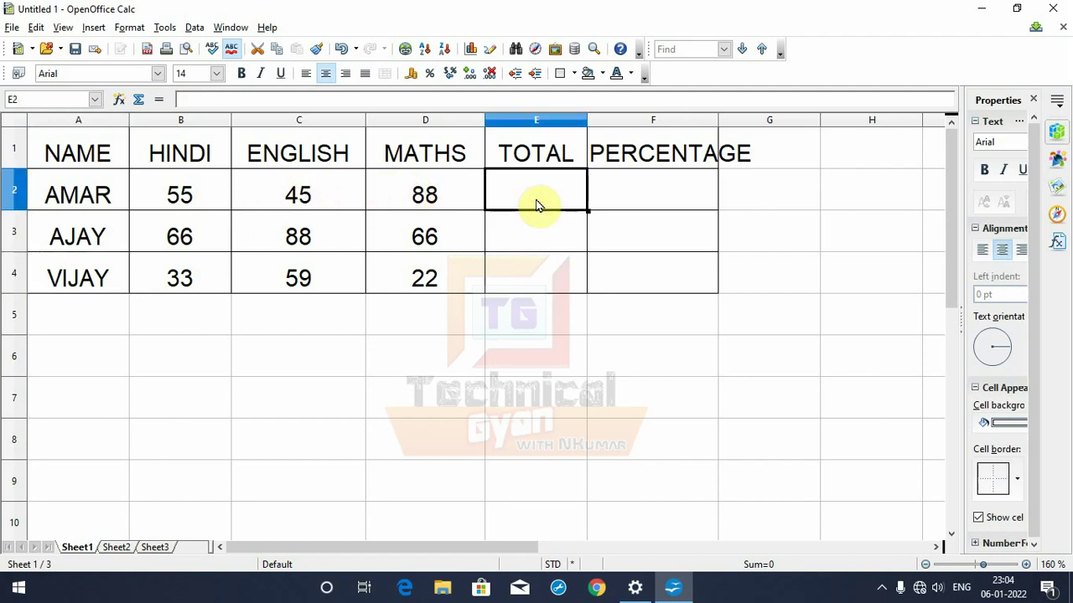
# - Fill =SUM(B2:D2) from E2 down to E4, giving totals 188, 220 and 114
pyautogui.write('=')
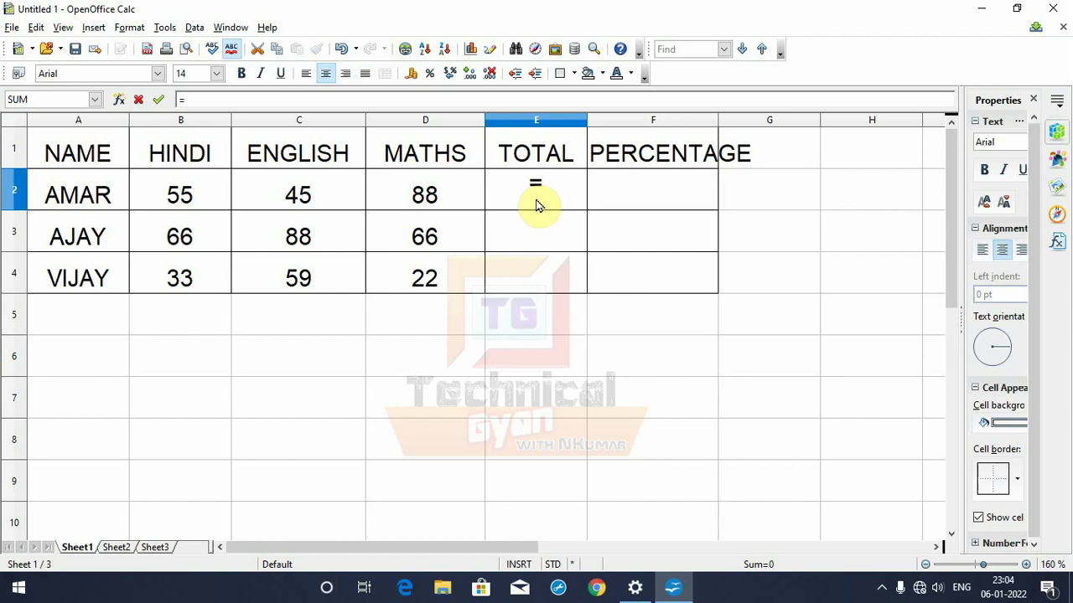
pyautogui.write('SUM(')
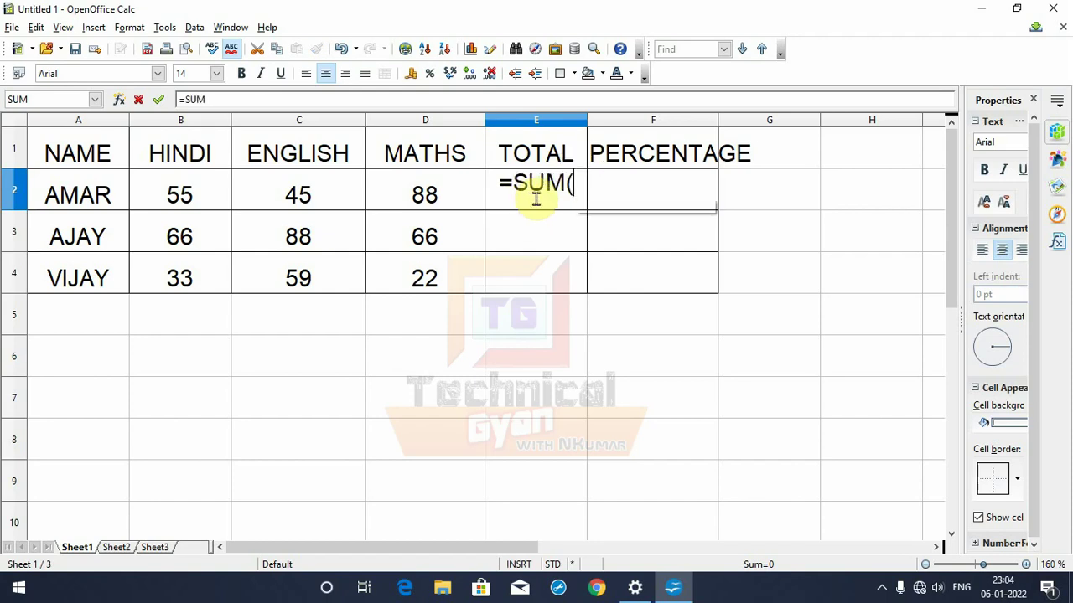
pyautogui.moveTo(210, 202); pyautogui.dragTo(416, 199)
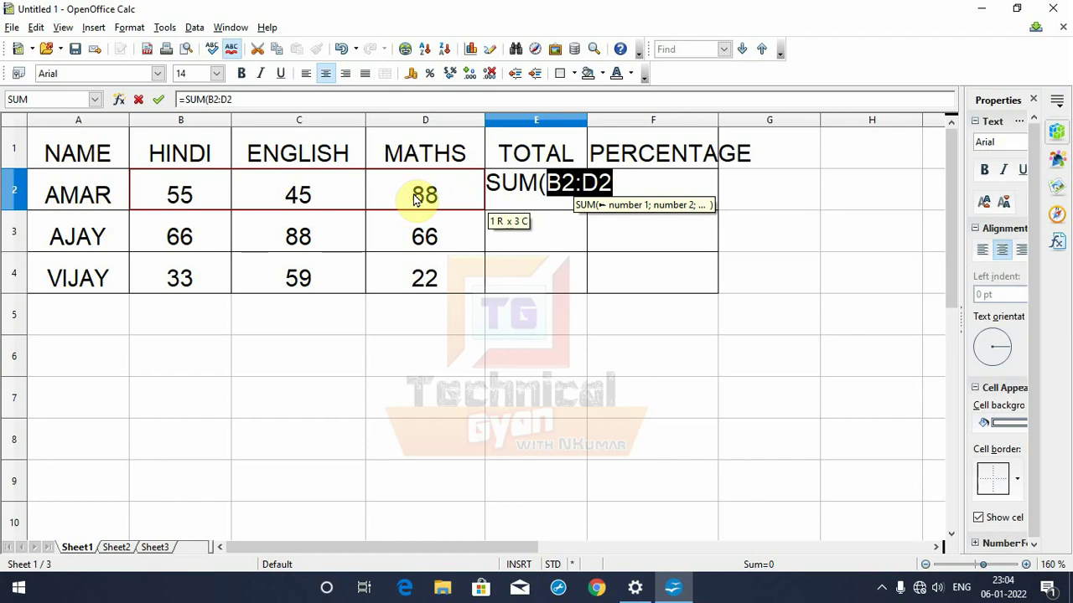
pyautogui.write(')')
pyautogui.press('Return')
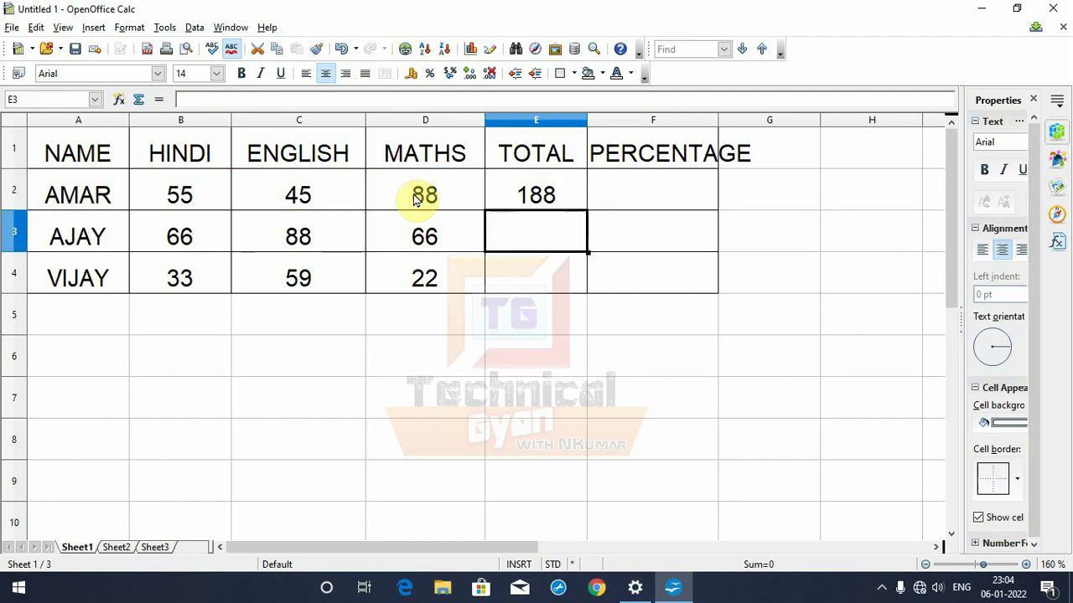
pyautogui.click(526, 197)
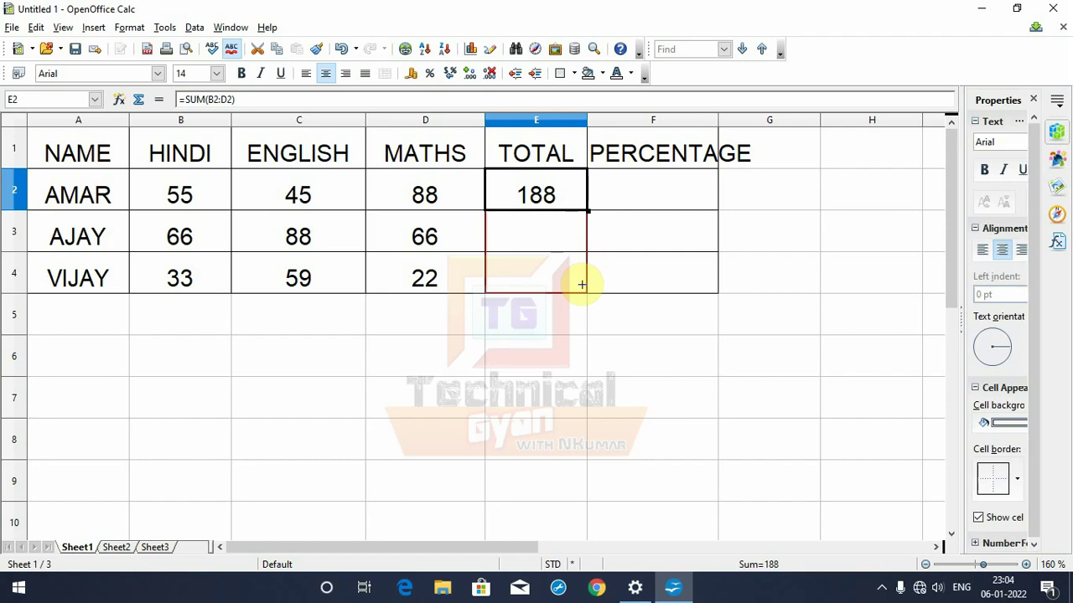
pyautogui.moveTo(586, 210); pyautogui.dragTo(584, 288)
pyautogui.click(637, 205)
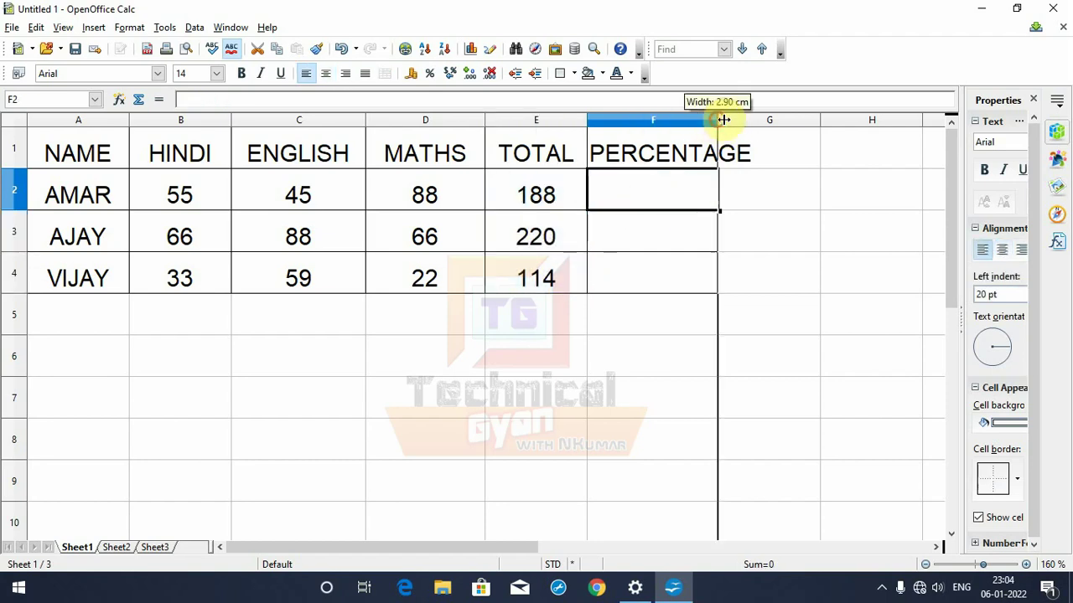
# - Widen column F and fill =(E2*100)/300 down to F4, giving 63, 73 and 38
pyautogui.moveTo(718, 120); pyautogui.dragTo(754, 120)
pyautogui.write('=')
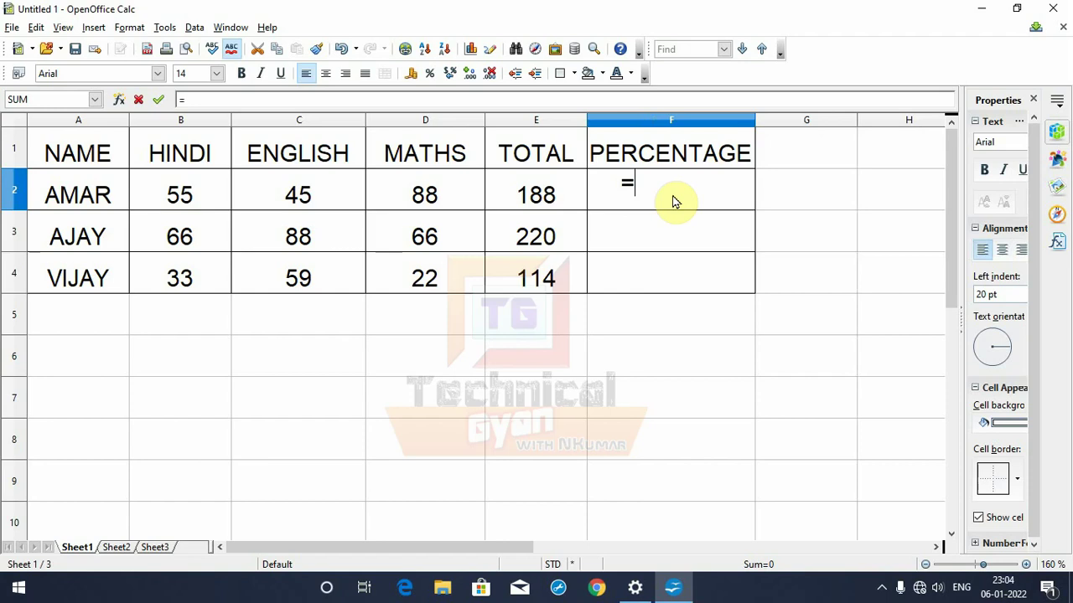
pyautogui.write('(')
pyautogui.click(524, 204)
pyautogui.write('*')
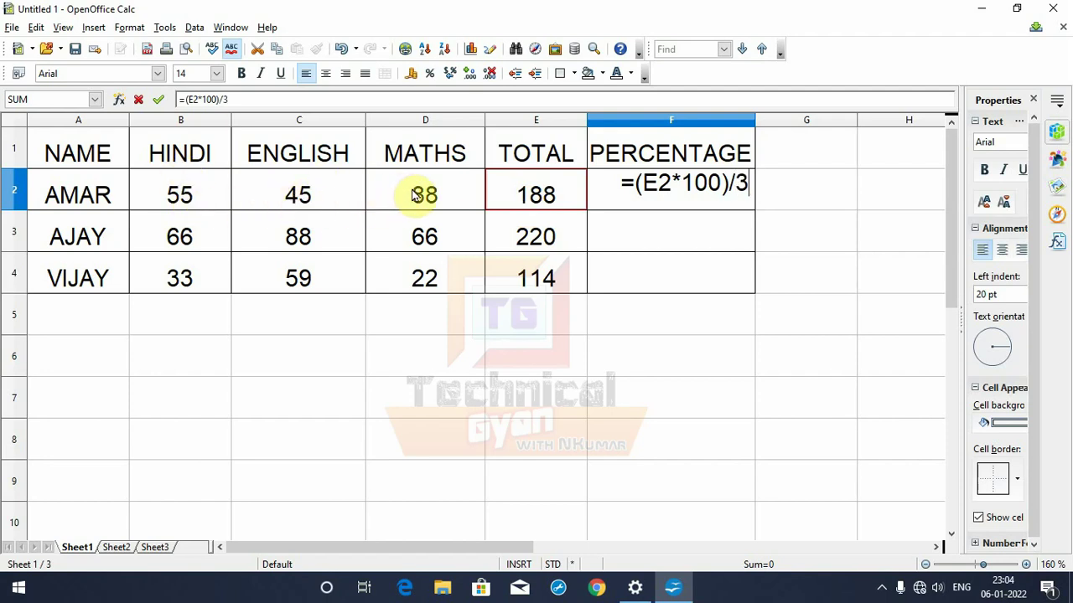
pyautogui.press('Return')
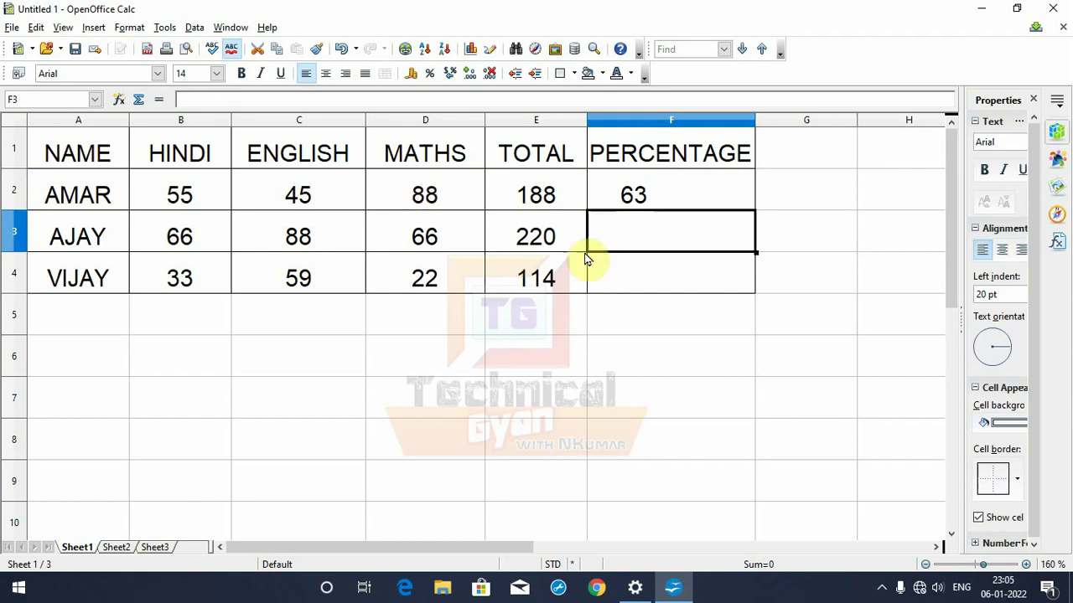
pyautogui.click(658, 194)
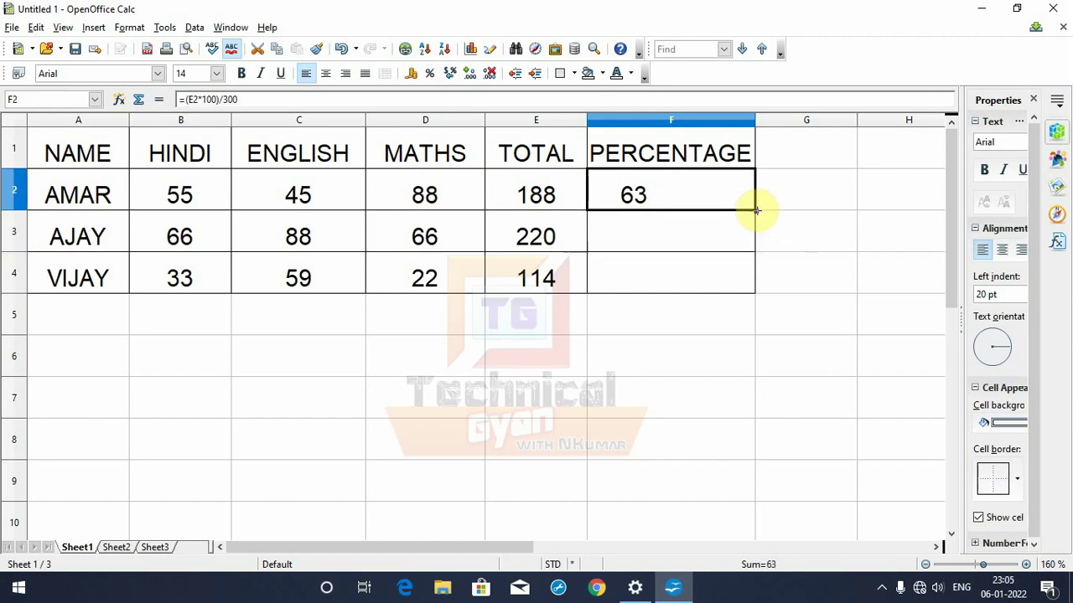
pyautogui.moveTo(755, 210); pyautogui.dragTo(754, 289)
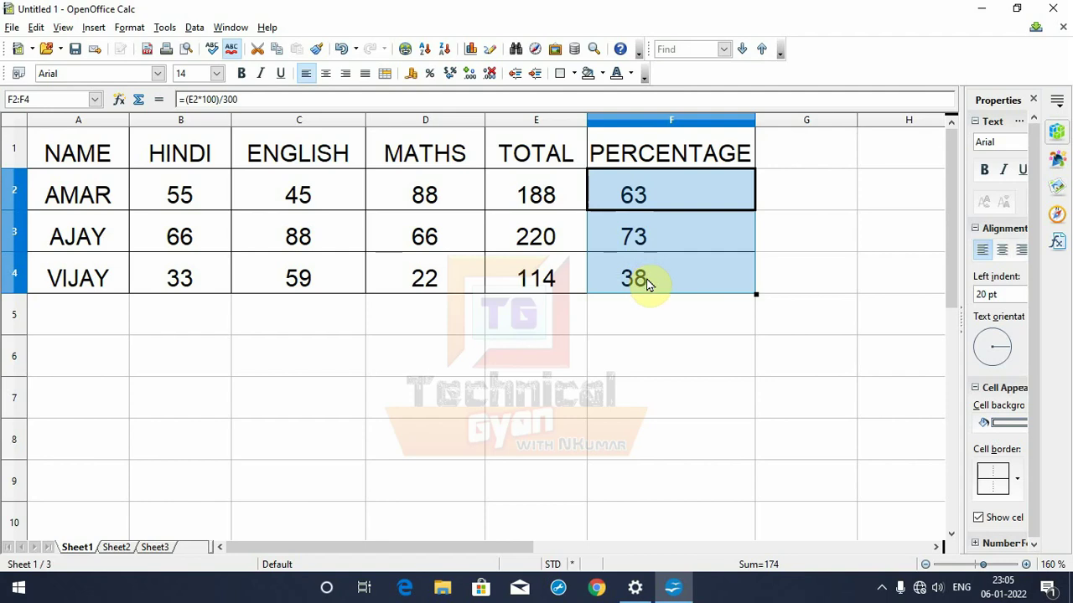
pyautogui.click(621, 327)
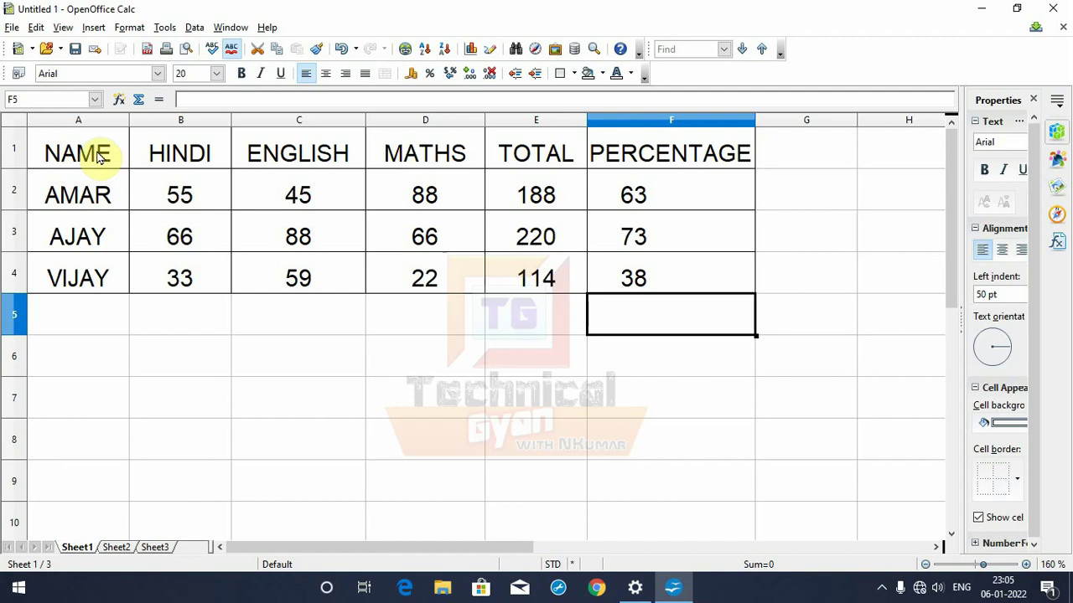
# - Select the marks table A1:F4 and insert a chart from it
pyautogui.moveTo(96, 152)
pyautogui.mouseDown()
pyautogui.moveTo(92, 250)
pyautogui.moveTo(673, 284)
pyautogui.mouseUp()
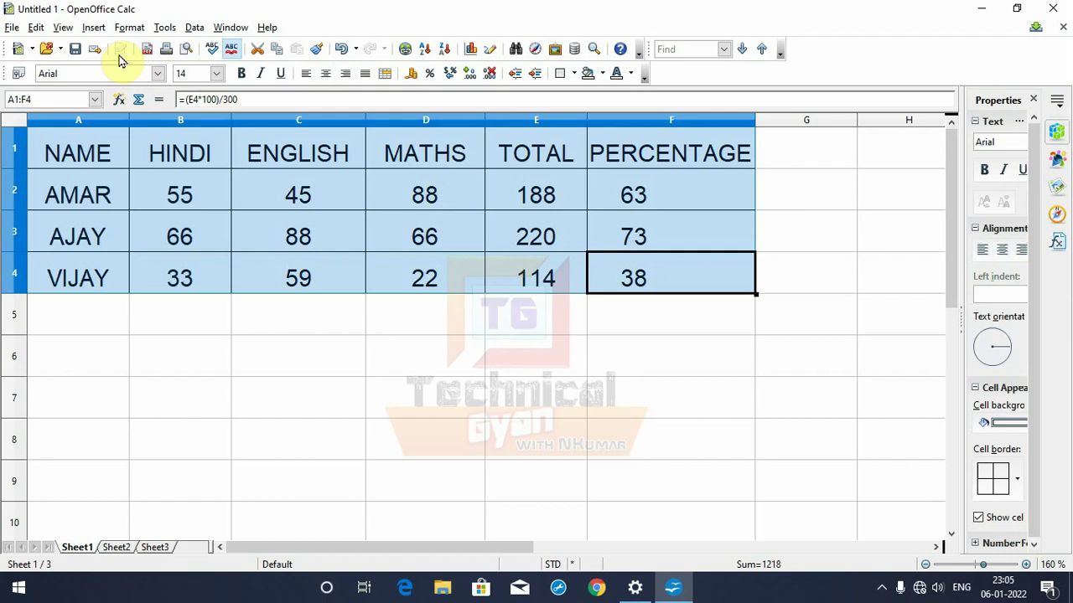
pyautogui.click(93, 27)
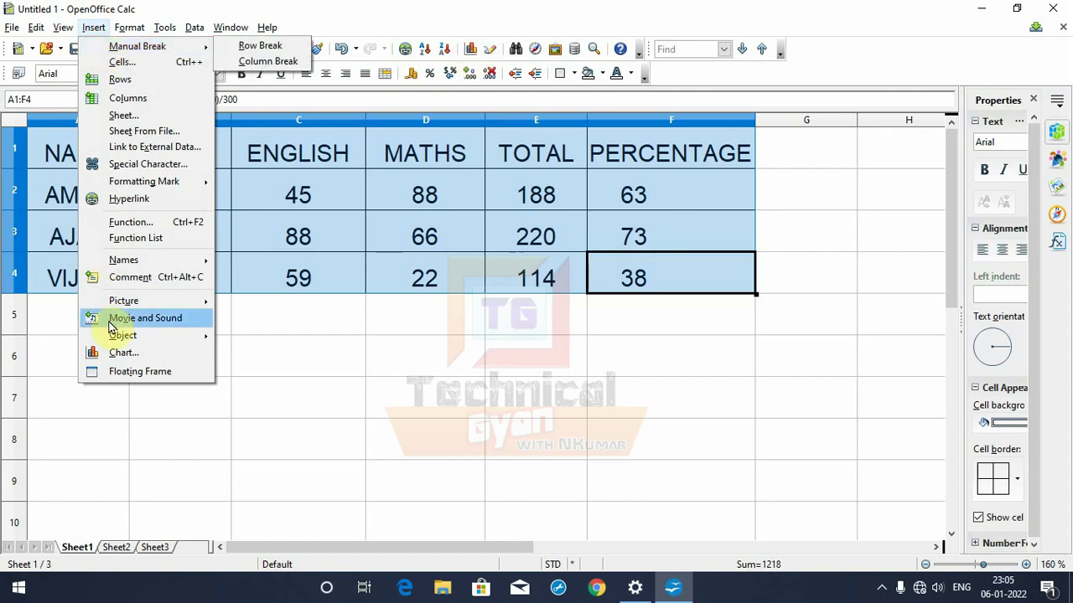
pyautogui.click(124, 354)
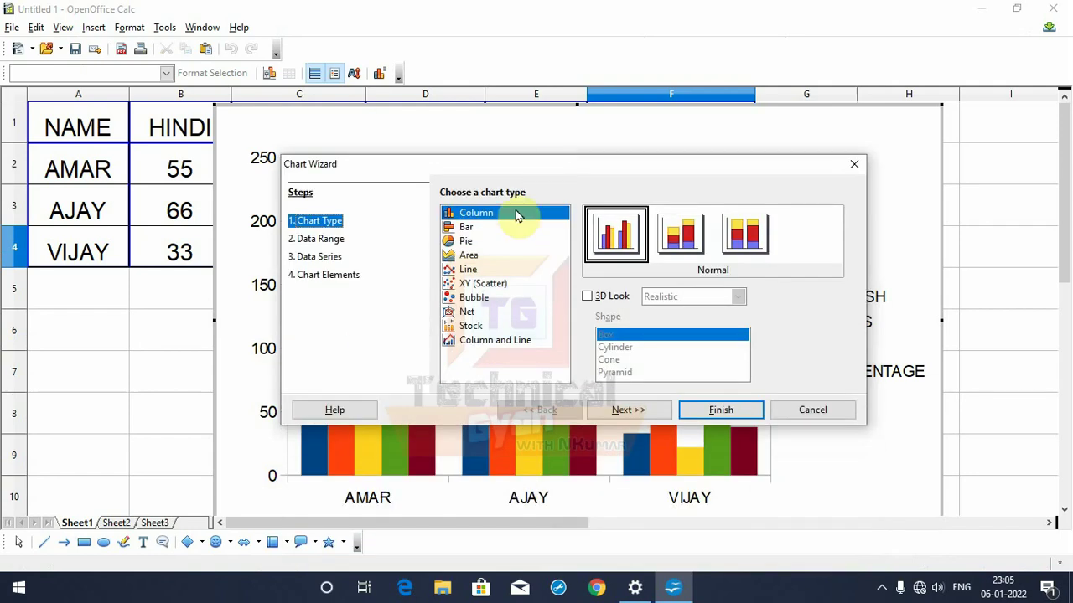
# - Preview bar and pie types, then choose a 3D column chart with cylinder shape
pyautogui.click(467, 230)
pyautogui.click(467, 242)
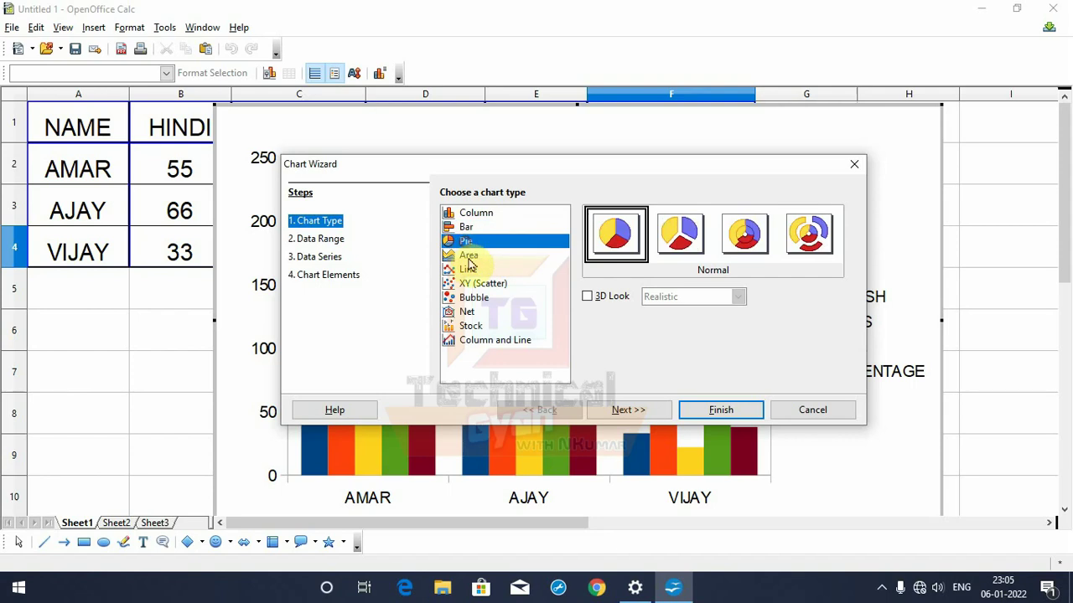
pyautogui.click(482, 219)
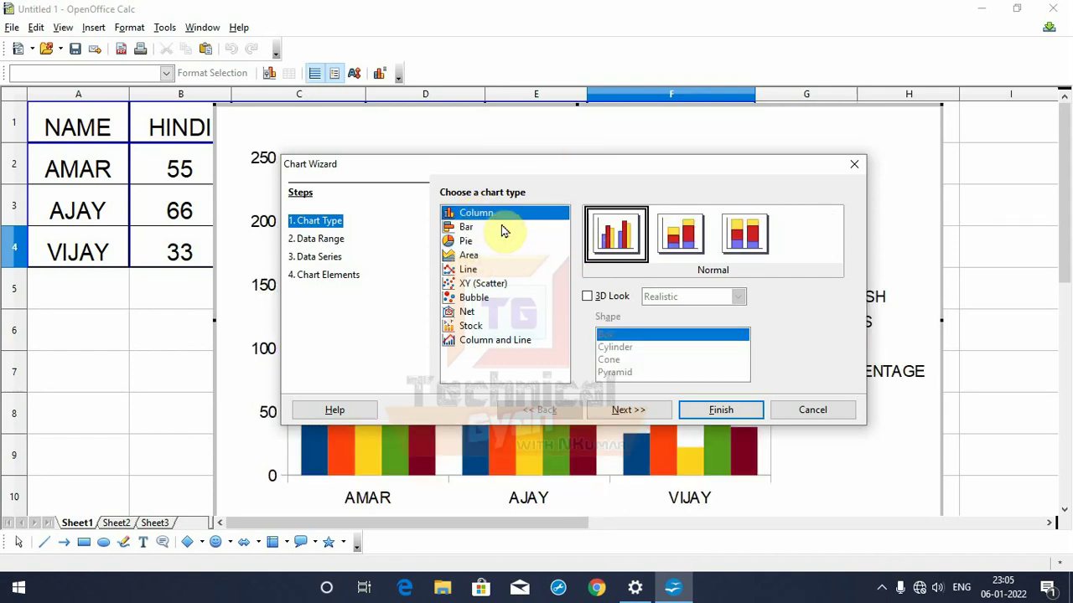
pyautogui.click(586, 298)
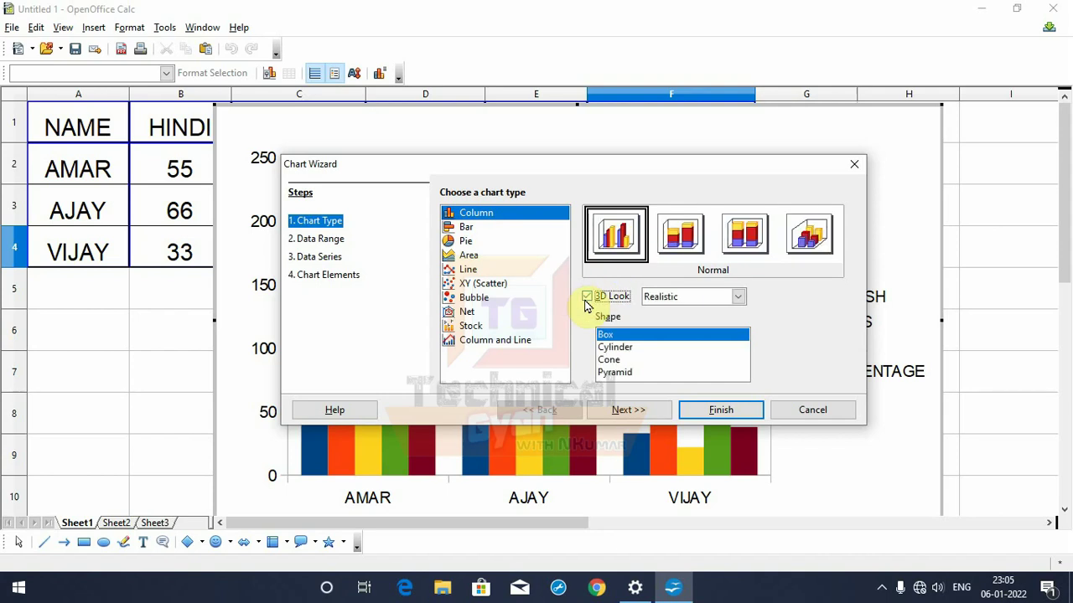
pyautogui.click(614, 347)
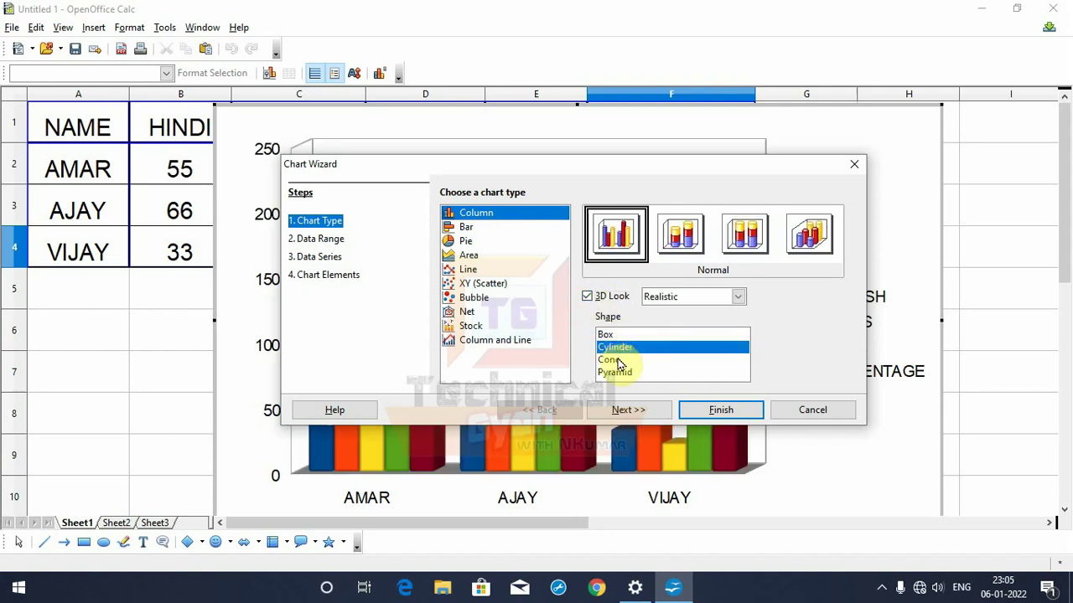
pyautogui.moveTo(648, 181); pyautogui.dragTo(705, 34)
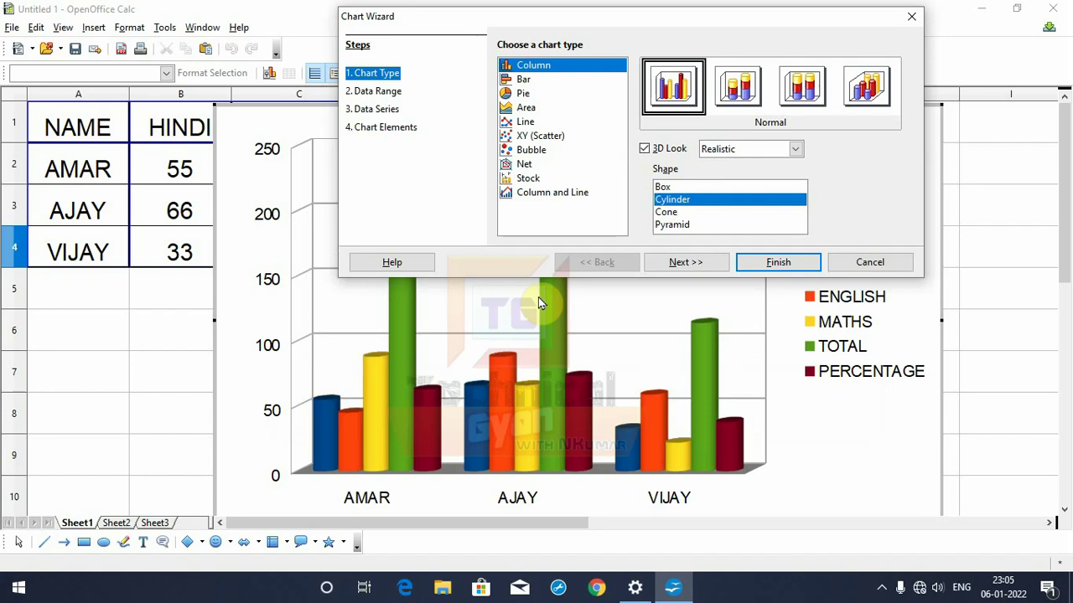
# - Compare box and pyramid bar shapes, then settle on 3D cylinders
pyautogui.click(647, 151)
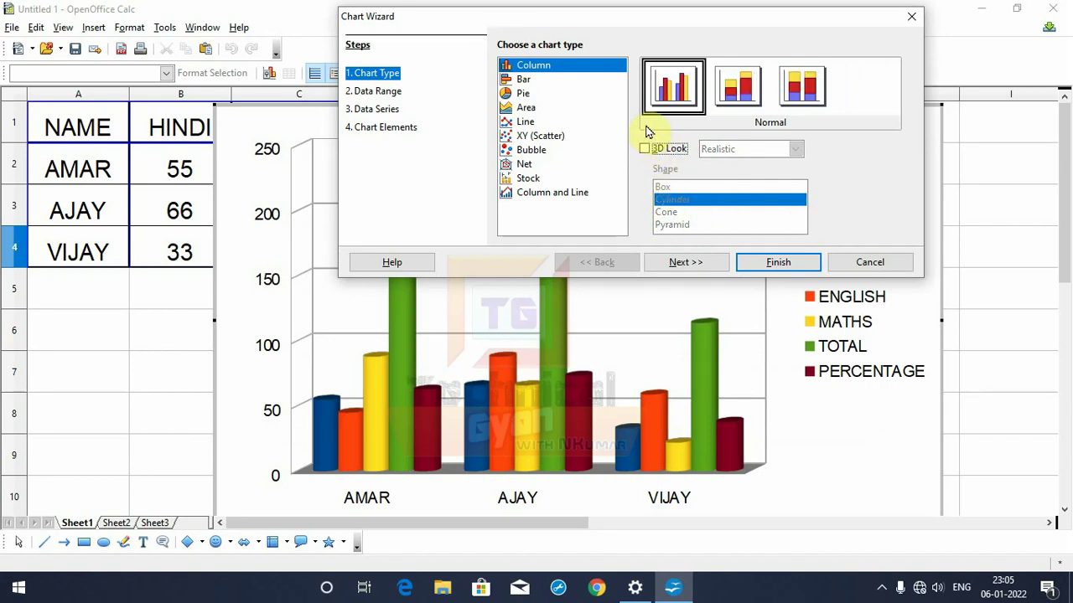
pyautogui.click(646, 152)
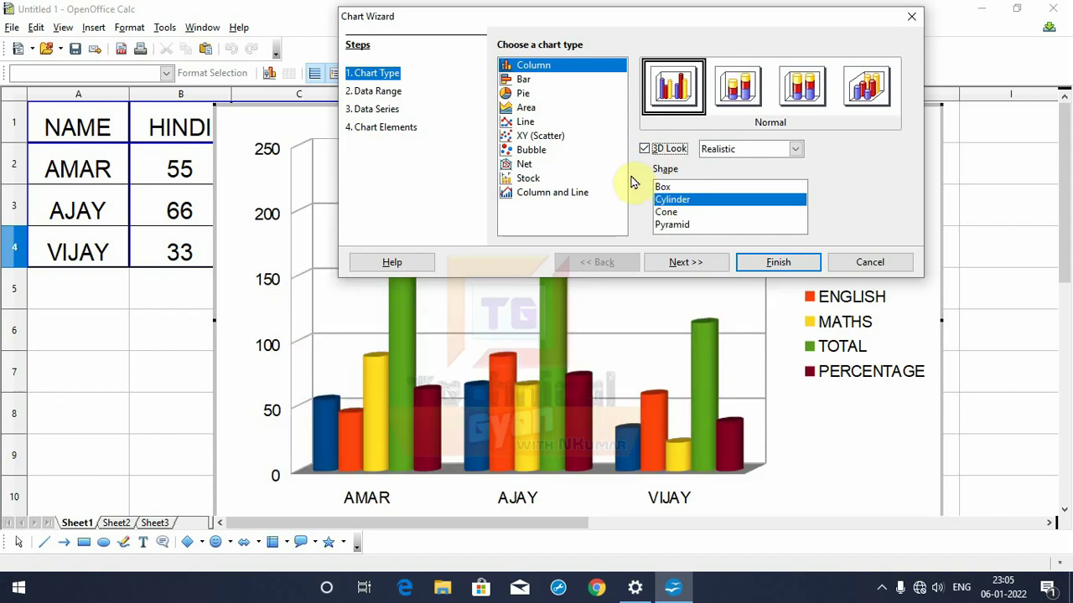
pyautogui.click(661, 187)
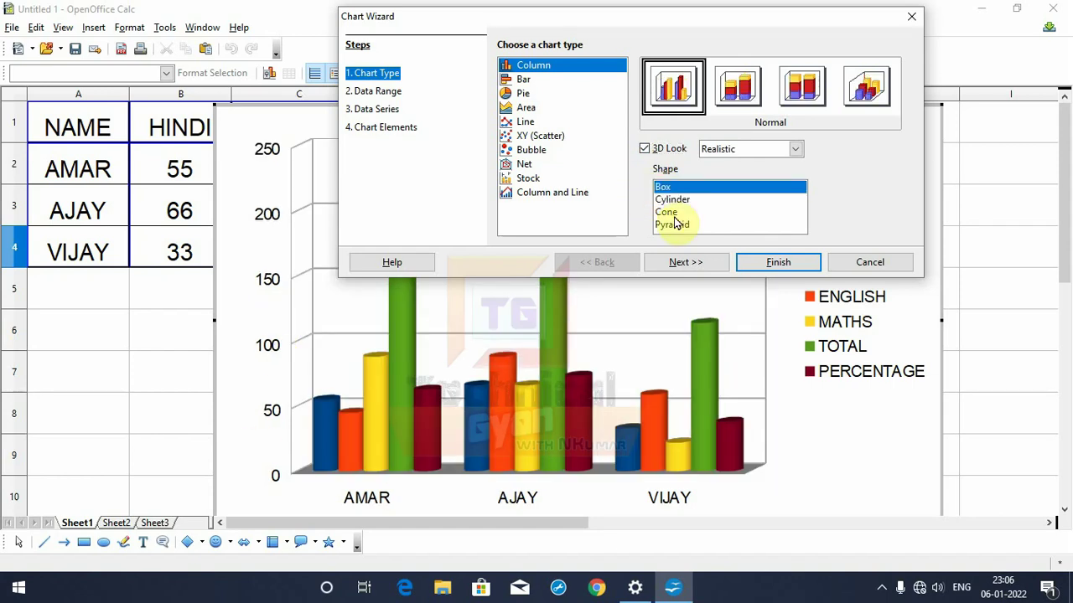
pyautogui.click(672, 202)
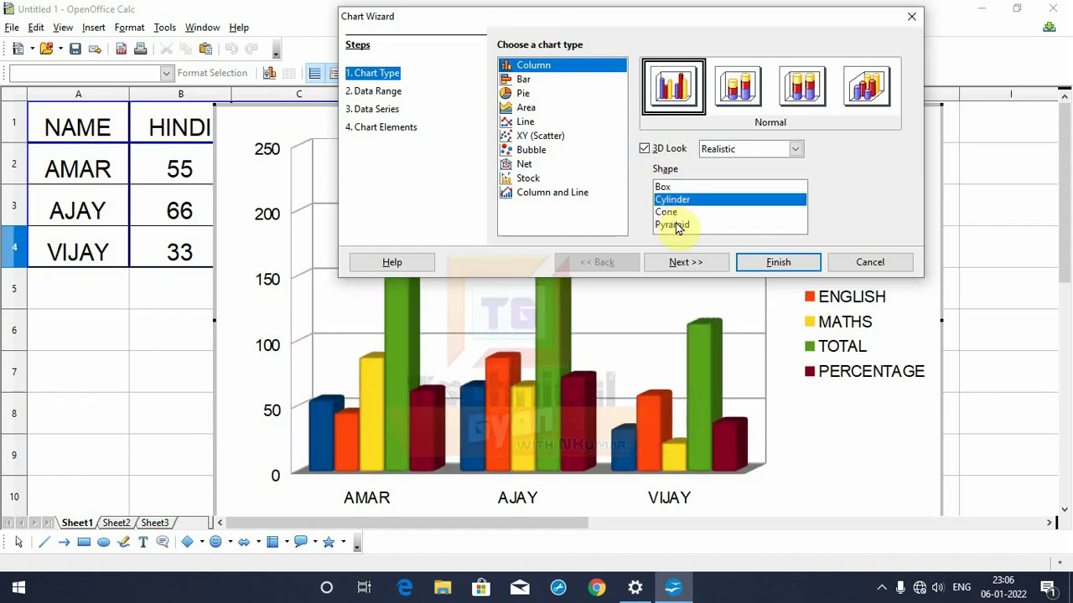
pyautogui.click(677, 227)
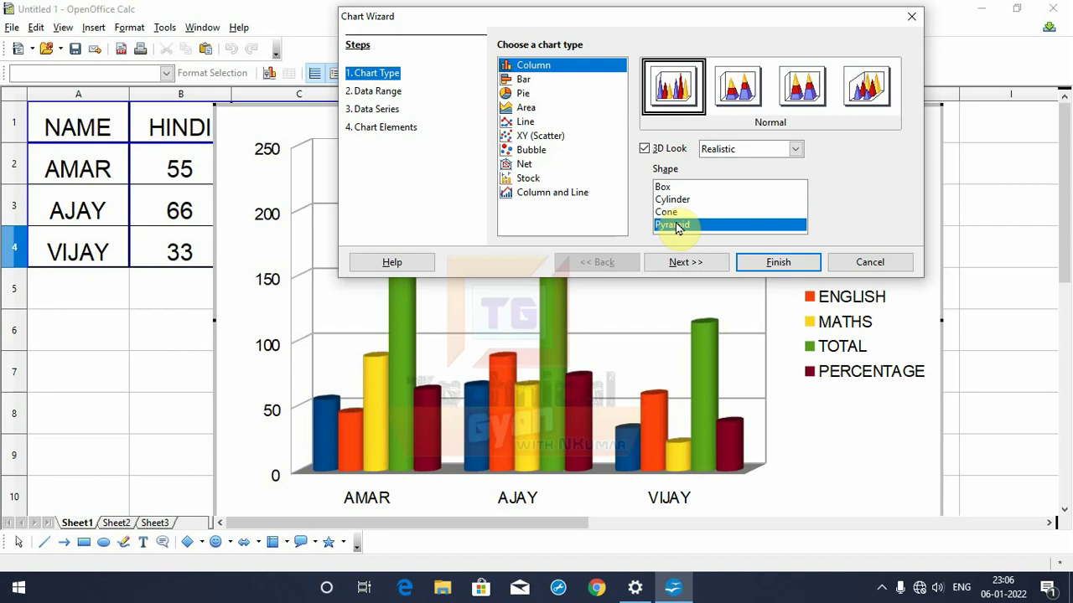
pyautogui.click(675, 200)
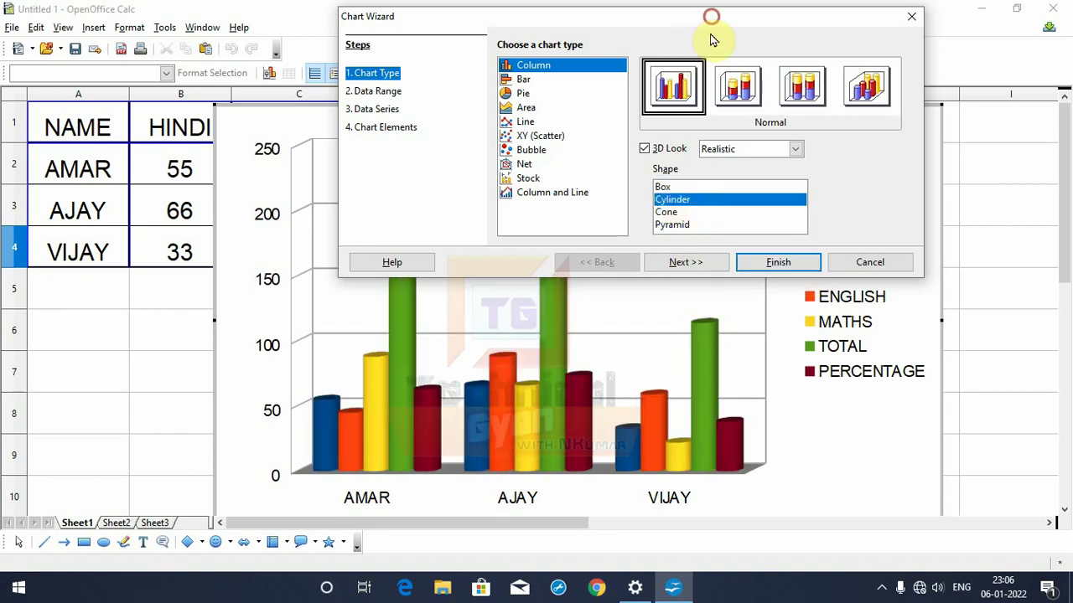
pyautogui.moveTo(711, 16); pyautogui.dragTo(705, 59)
# - Confirm data range $A$1:$F$4, try series in rows, then keep data series in columns
pyautogui.click(690, 306)
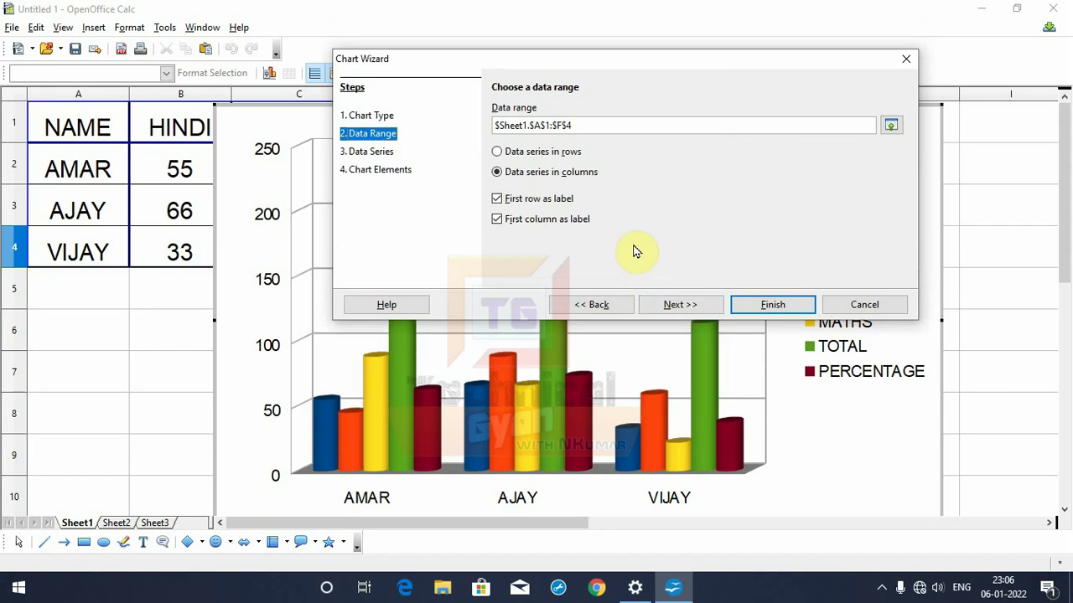
pyautogui.moveTo(612, 74); pyautogui.dragTo(667, 164)
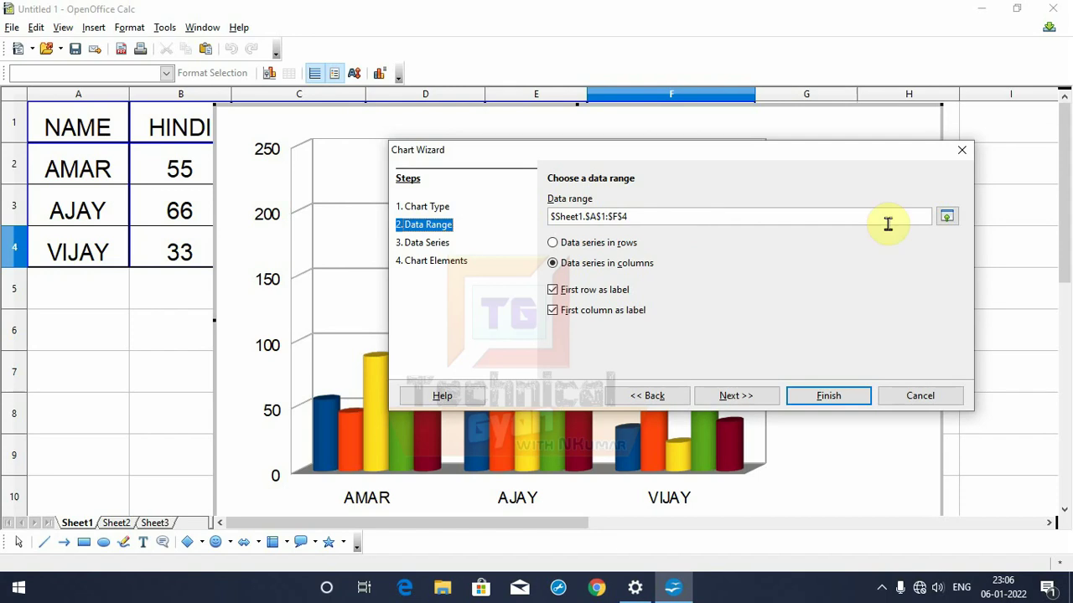
pyautogui.click(946, 216)
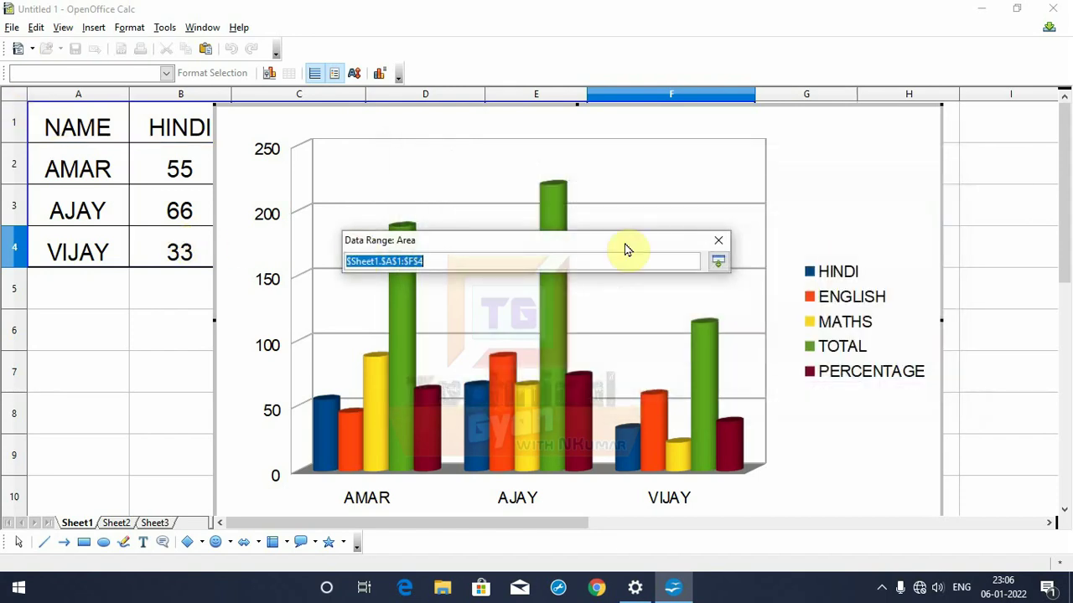
pyautogui.click(718, 262)
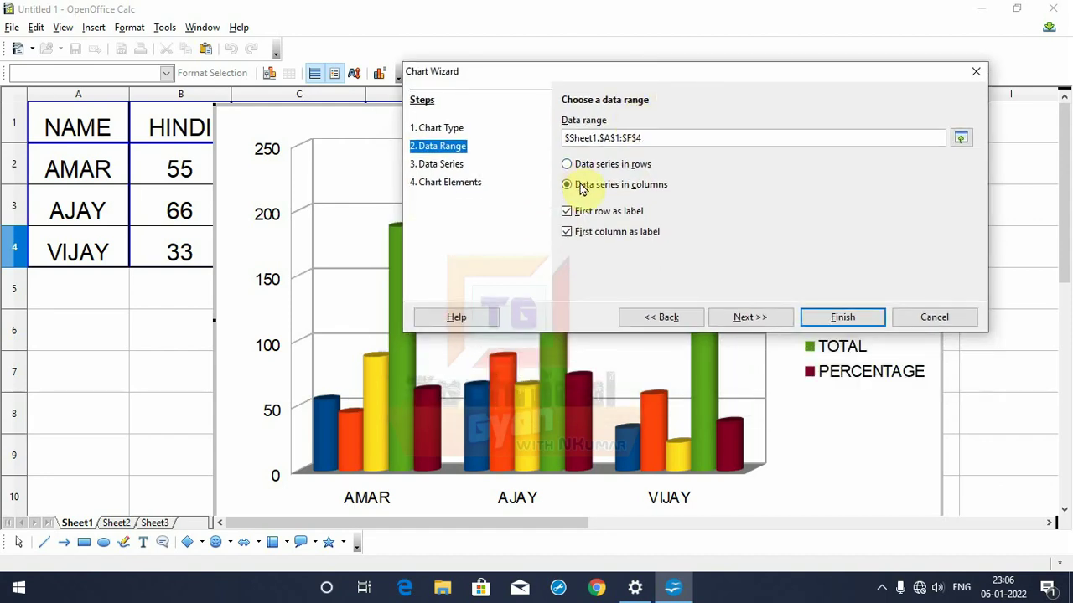
pyautogui.click(605, 170)
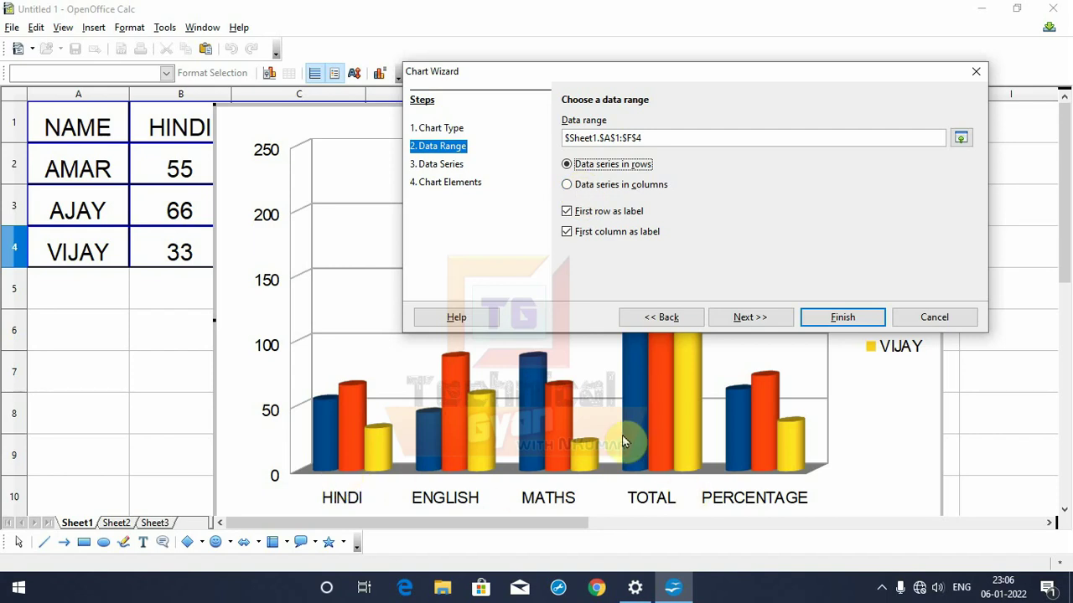
pyautogui.click(590, 192)
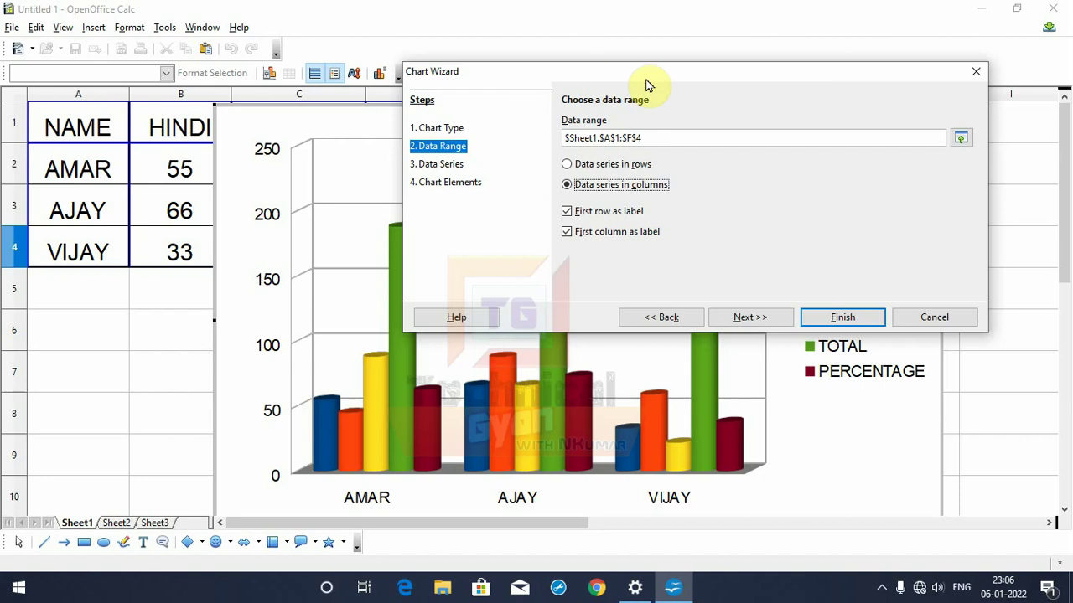
pyautogui.moveTo(645, 78)
pyautogui.mouseDown()
pyautogui.moveTo(348, 9)
pyautogui.moveTo(334, 24)
pyautogui.mouseUp()
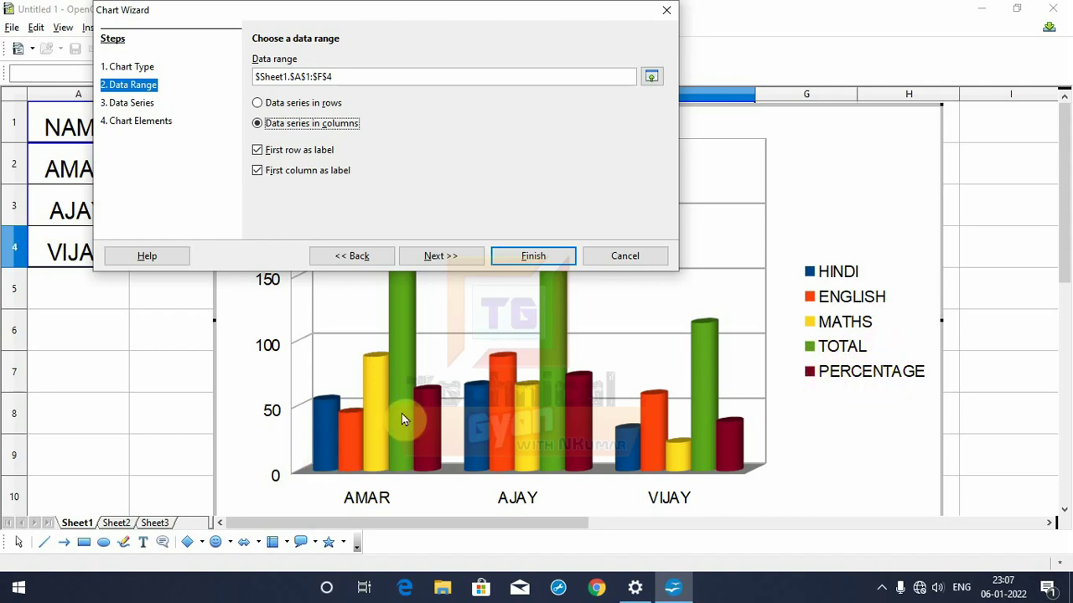
pyautogui.moveTo(452, 19); pyautogui.dragTo(535, 77)
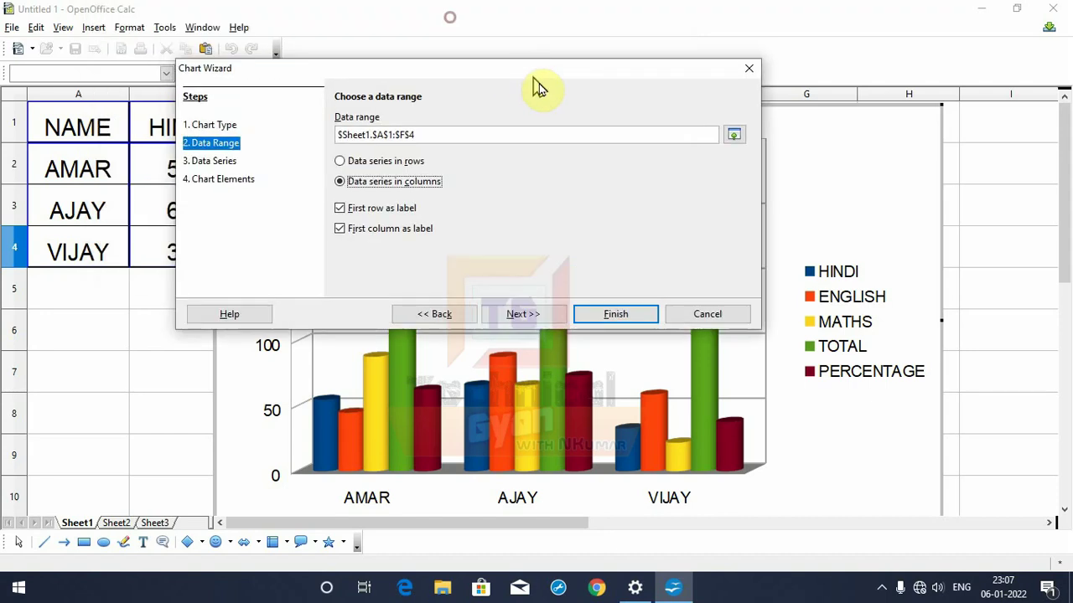
# - Finish the chart wizard and shrink the cylinder chart to sit below the marks table
pyautogui.click(614, 314)
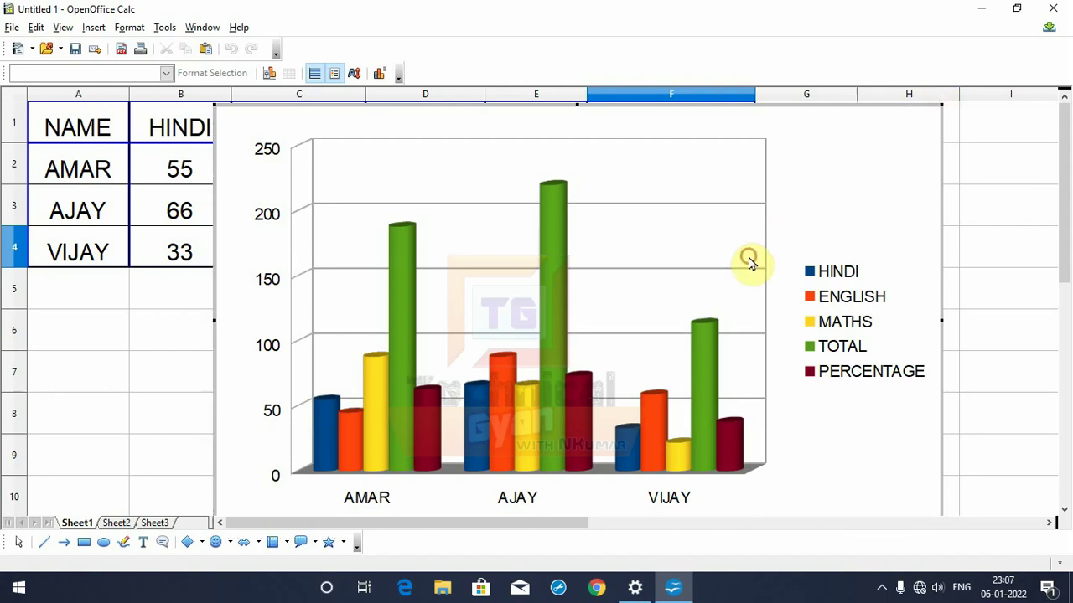
pyautogui.moveTo(941, 101); pyautogui.dragTo(746, 259)
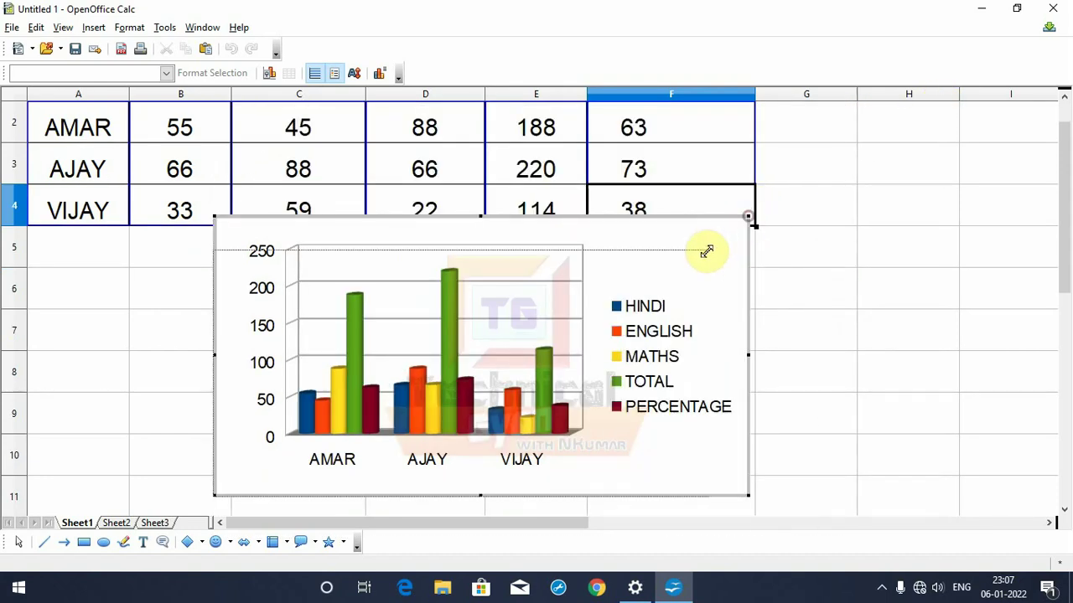
pyautogui.moveTo(748, 217); pyautogui.dragTo(663, 252)
pyautogui.click(369, 201)
# - Change VIJAY's HINDI mark in B4 to 66 and ENGLISH mark in C4 to 100
pyautogui.click(368, 201)
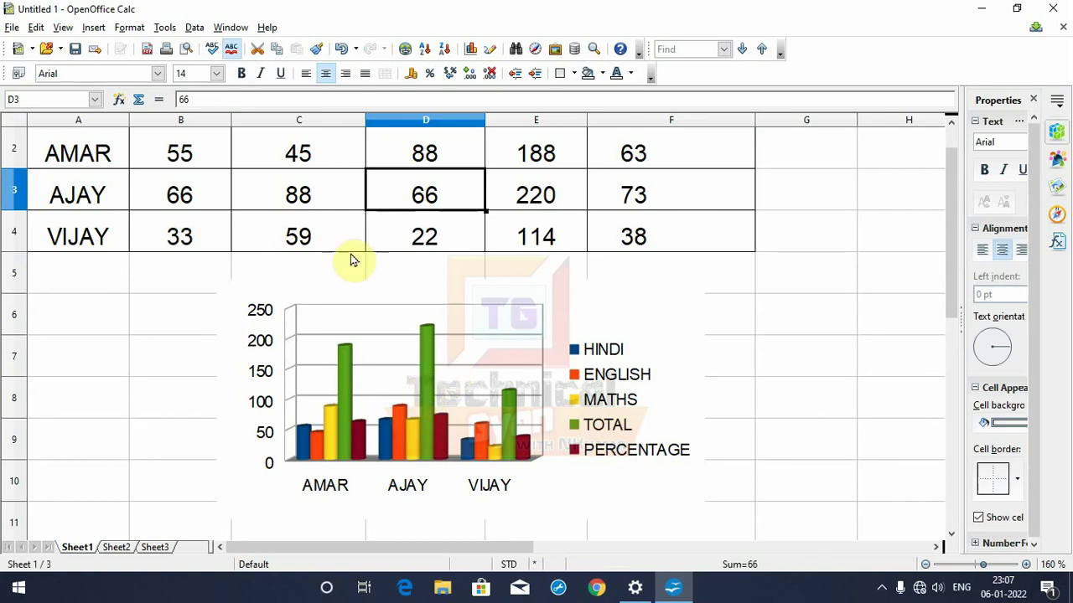
pyautogui.click(182, 237)
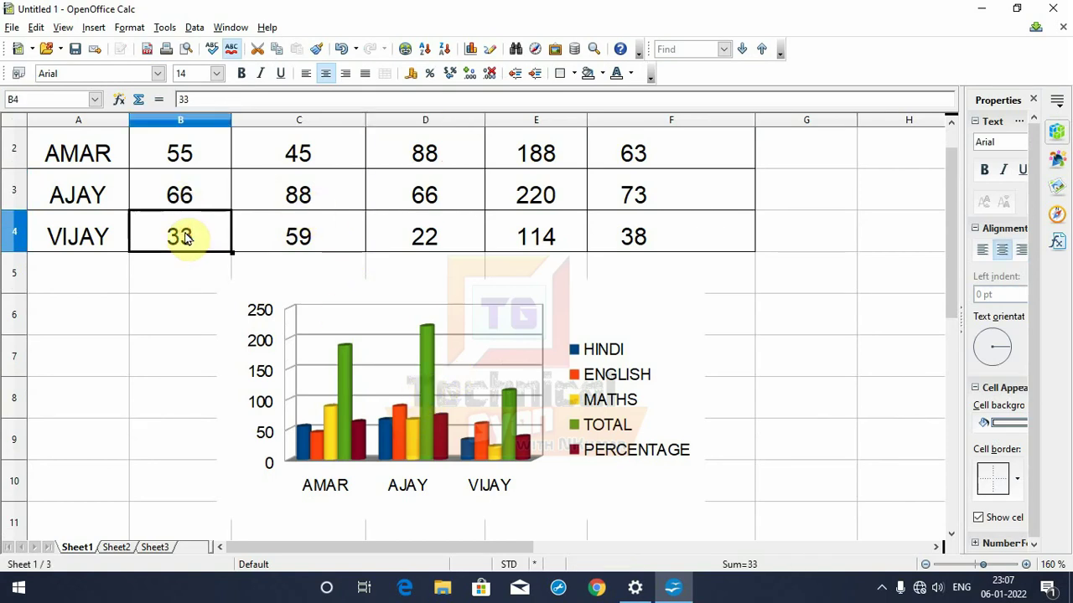
pyautogui.write('66')
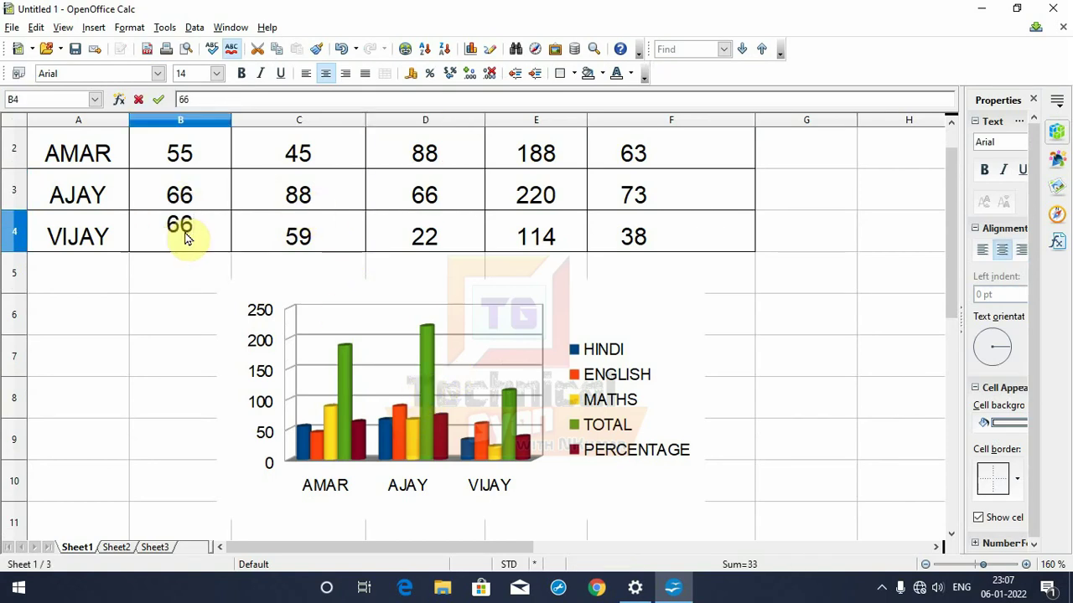
pyautogui.press('Return')
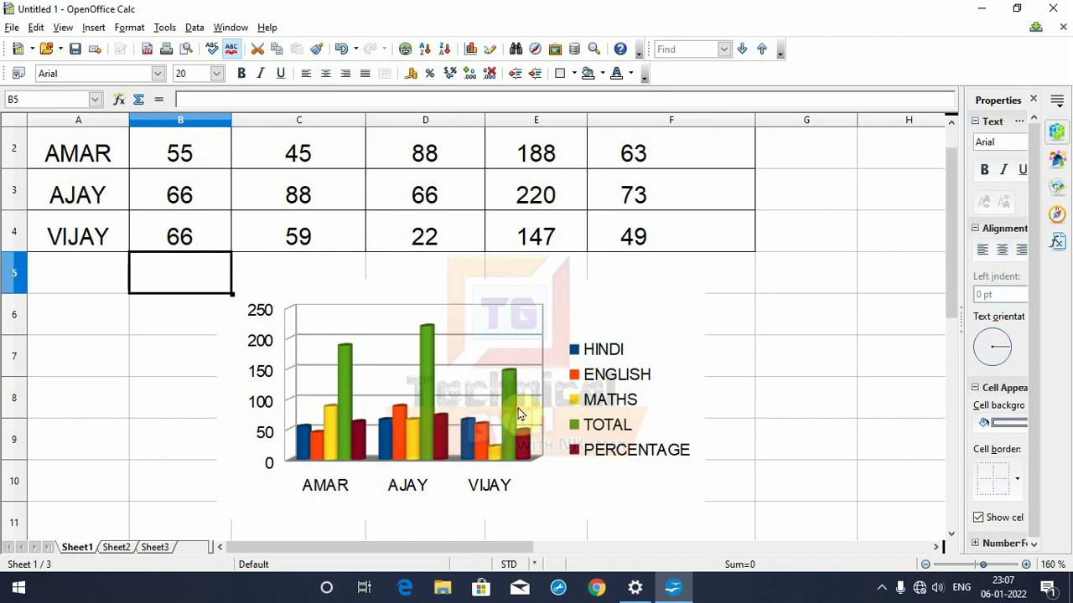
pyautogui.click(202, 238)
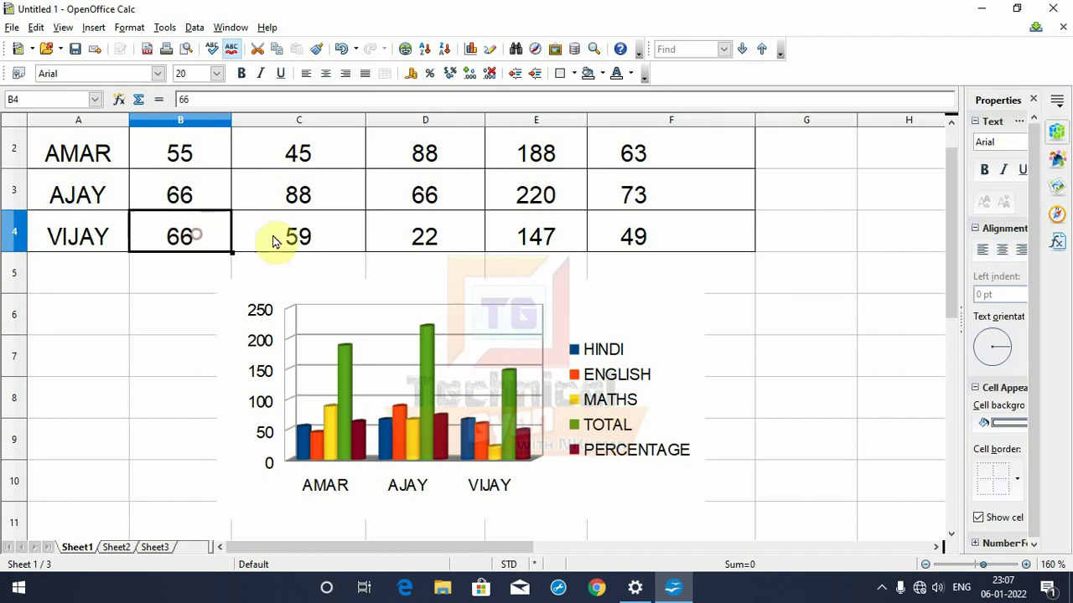
pyautogui.click(275, 241)
pyautogui.write('100')
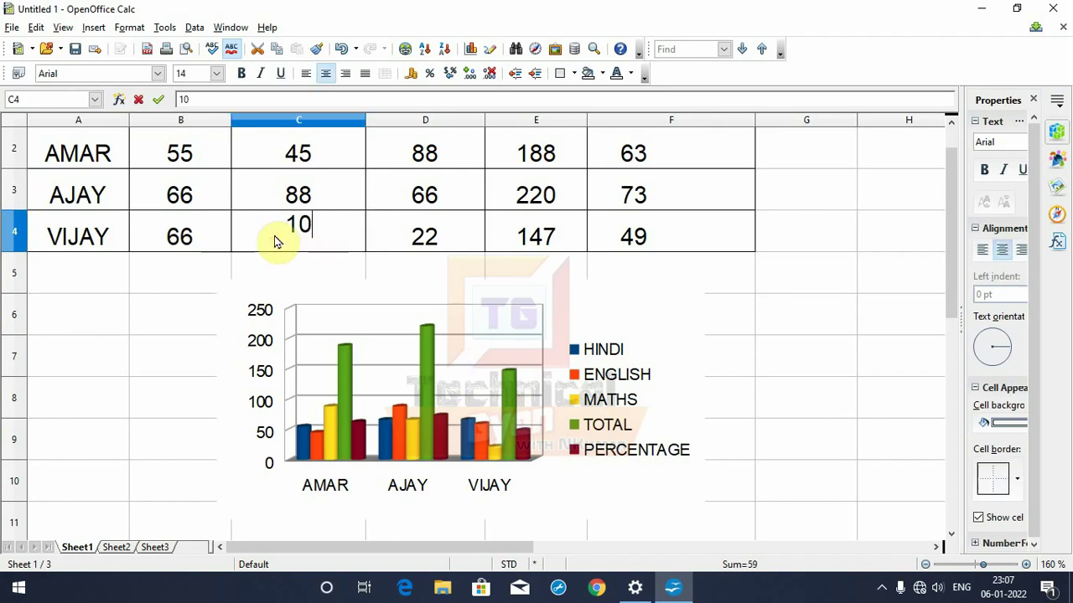
pyautogui.click(783, 304)
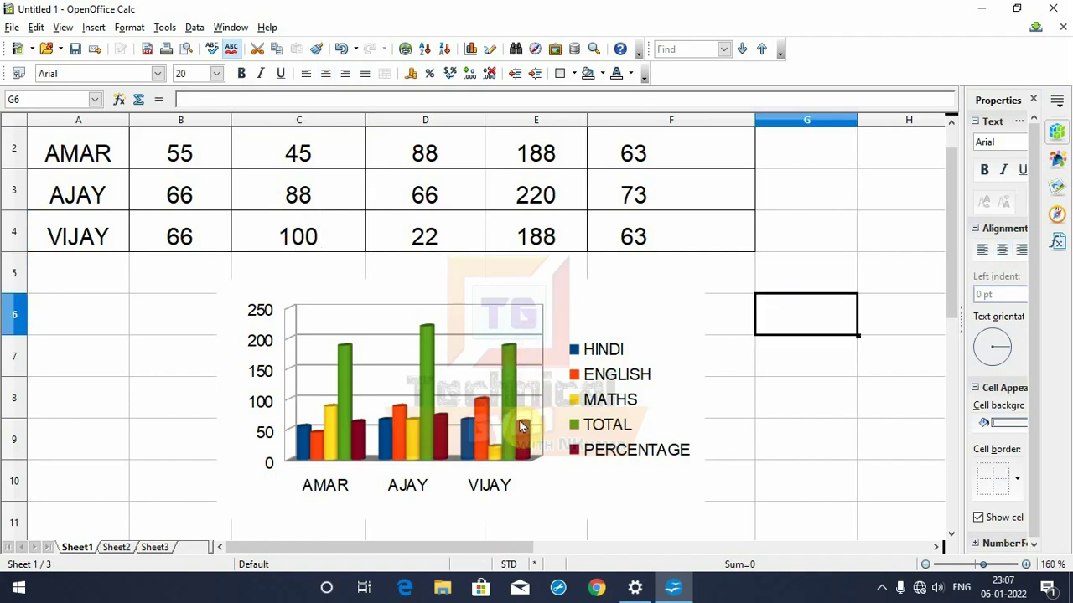
pyautogui.scroll(1, 426, 267)
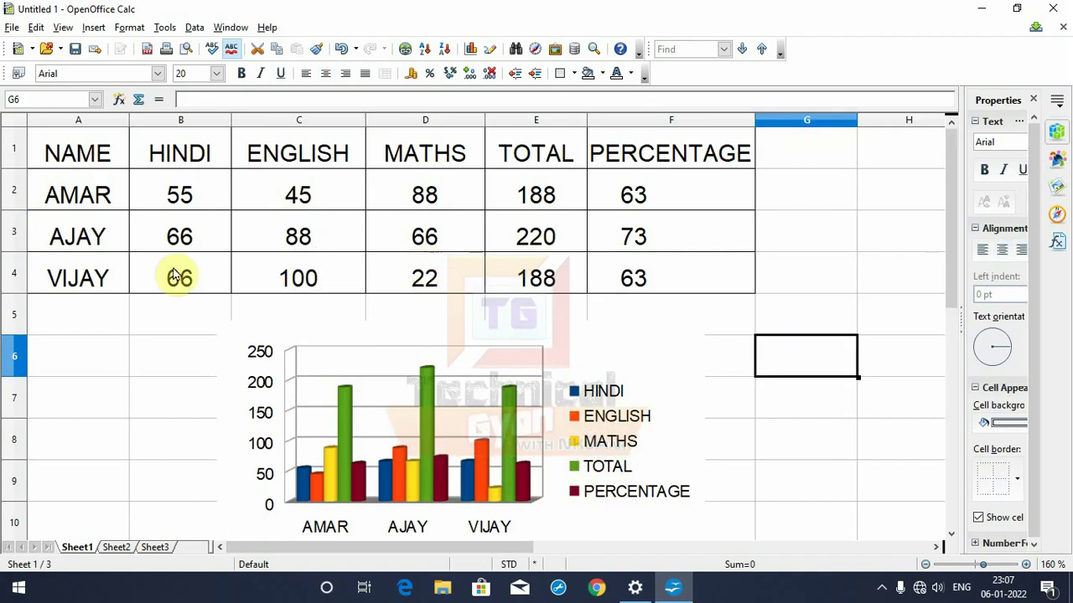
# - Enter VIKRAM in A5 and set its font size to 16 so it fits
pyautogui.click(42, 315)
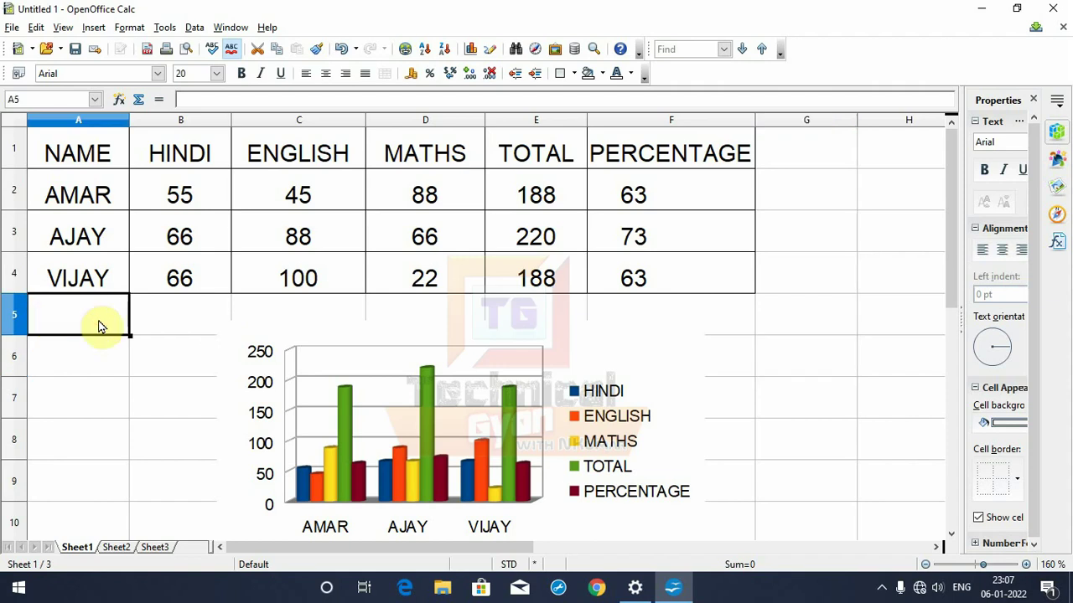
pyautogui.write('VI')
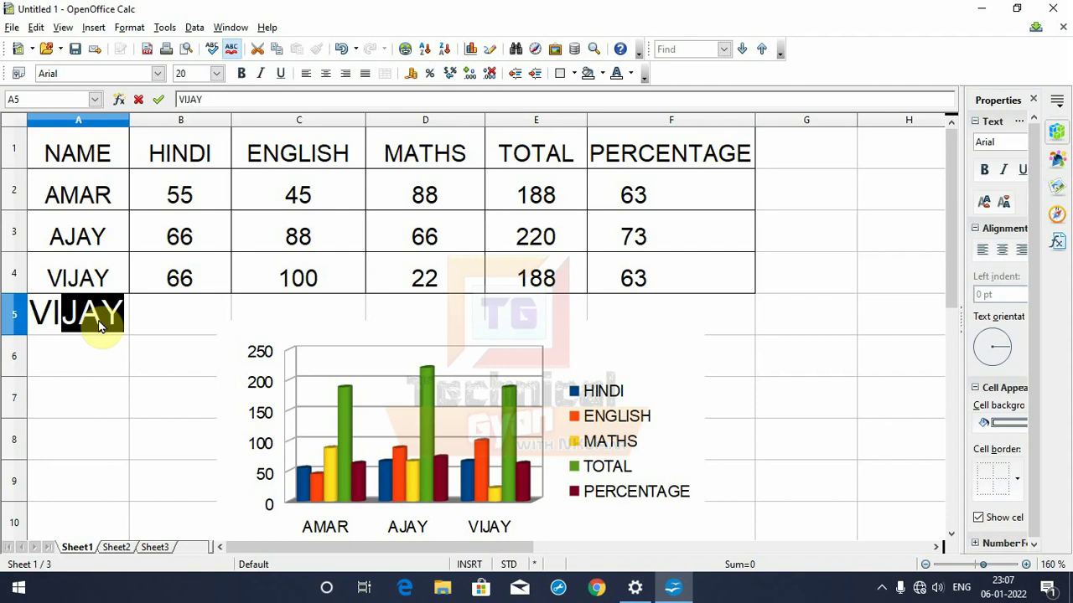
pyautogui.write('KRAM')
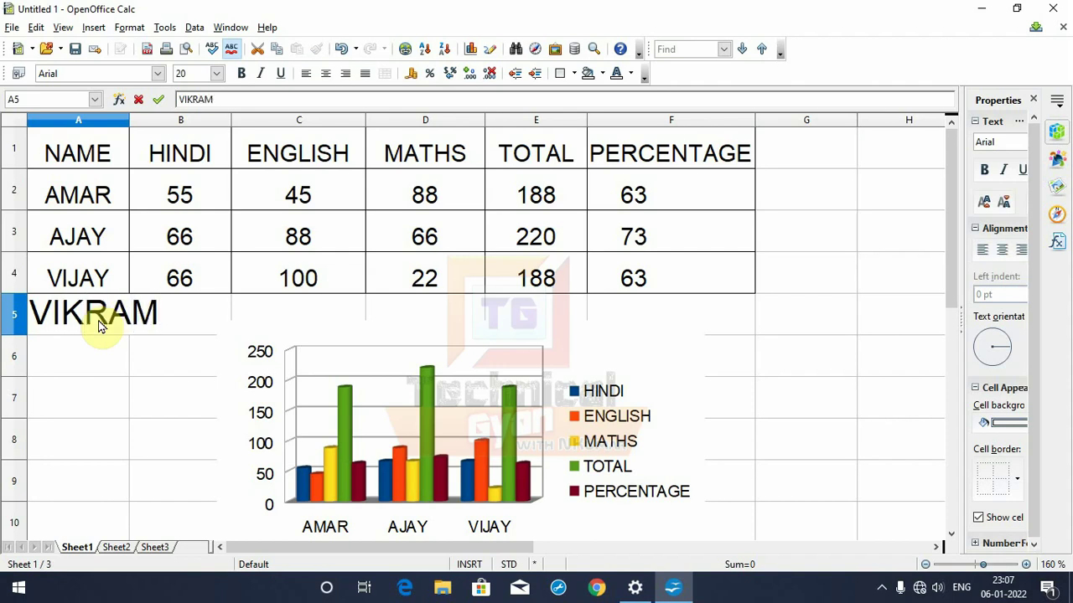
pyautogui.press('Tab')
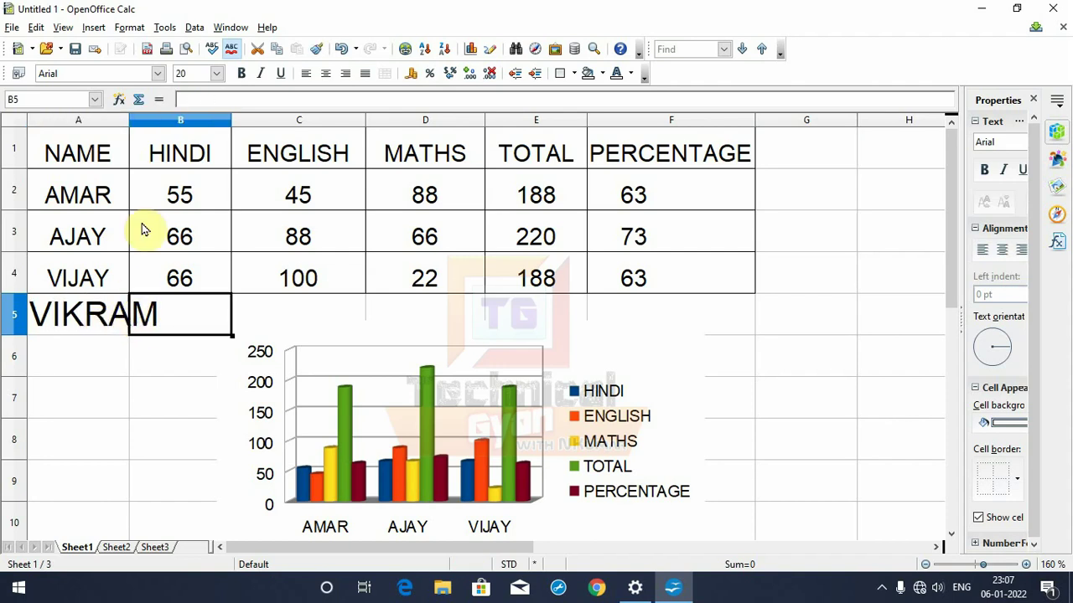
pyautogui.click(97, 308)
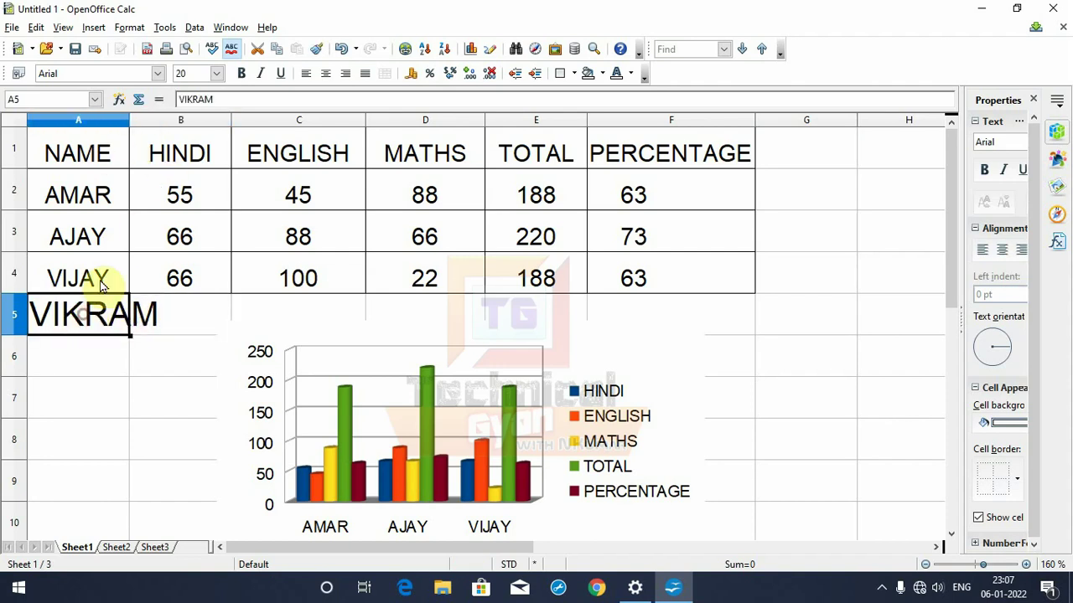
pyautogui.click(217, 74)
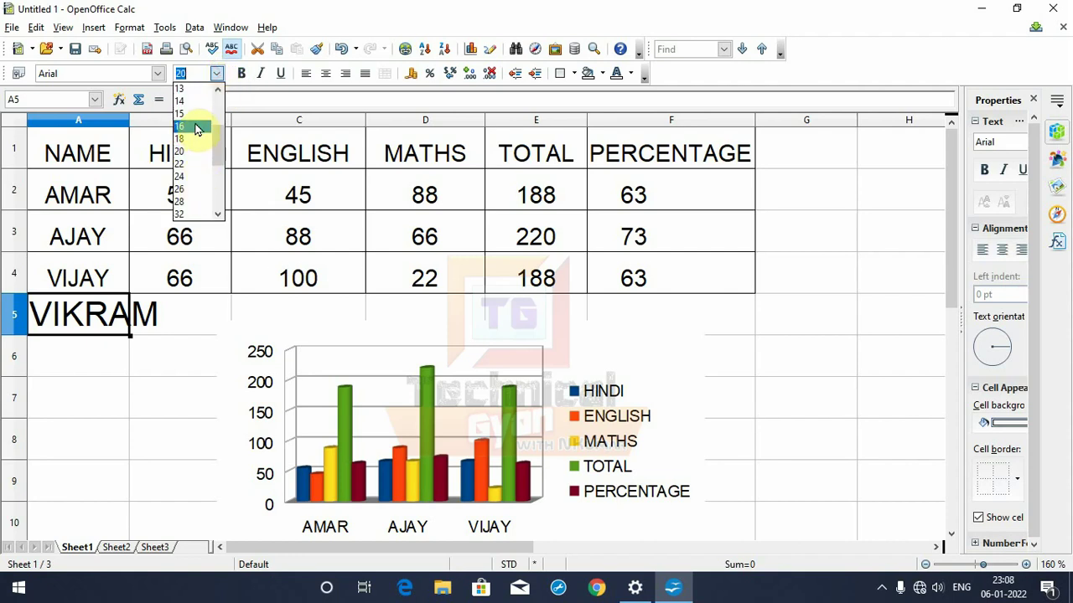
pyautogui.click(194, 114)
# - Enter VIKRAM's marks 45, 22 and 45 in B5:D5 and set them to size 15
pyautogui.click(157, 308)
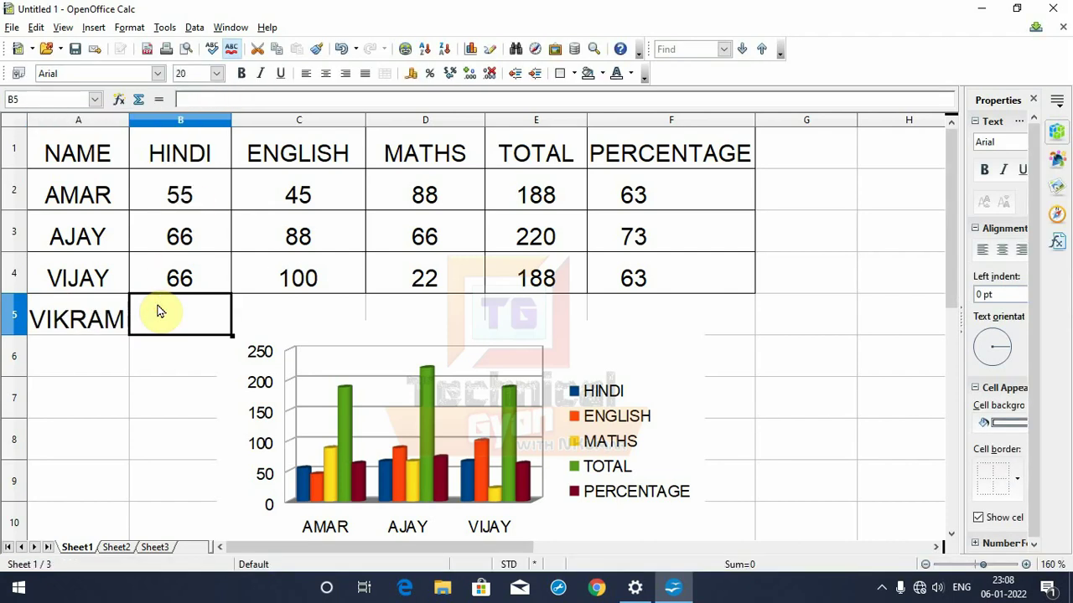
pyautogui.write('45')
pyautogui.press('Tab')
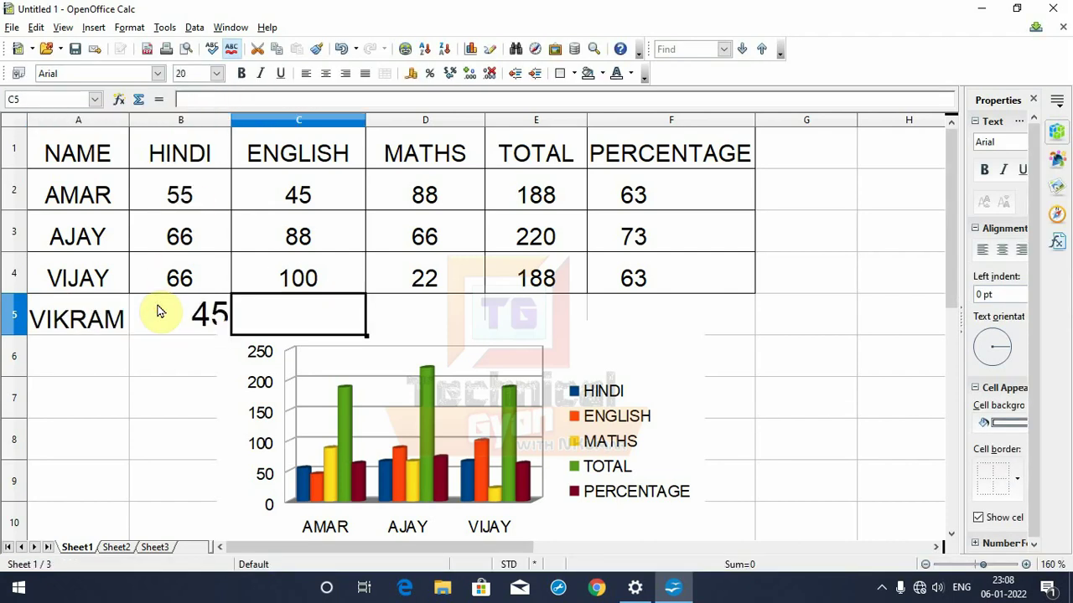
pyautogui.write('22')
pyautogui.press('Tab')
pyautogui.write('45')
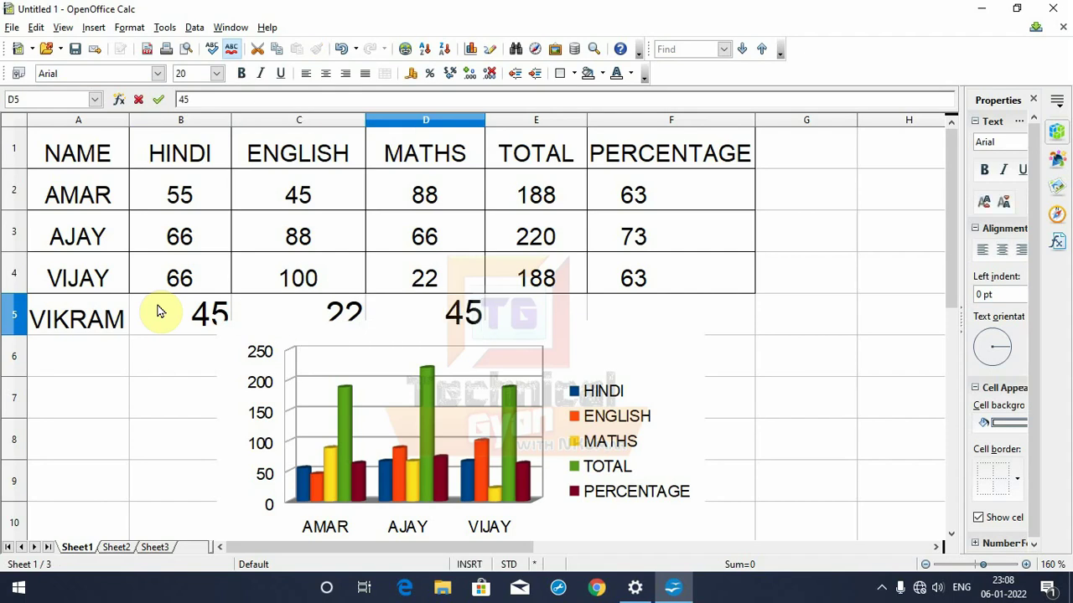
pyautogui.press('Tab')
pyautogui.write('66')
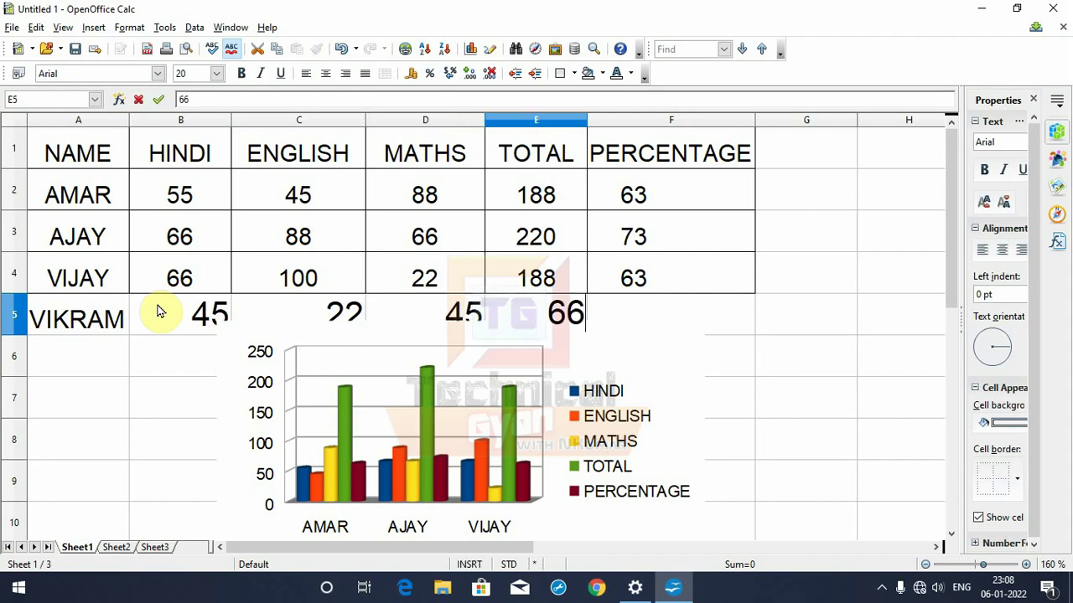
pyautogui.moveTo(162, 307); pyautogui.dragTo(429, 312)
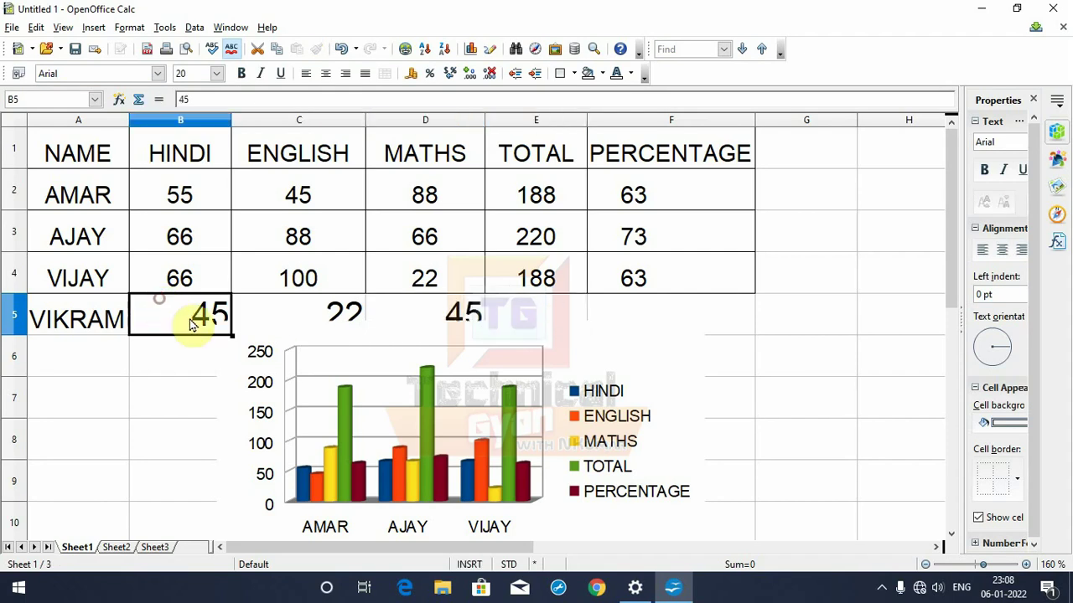
pyautogui.click(216, 74)
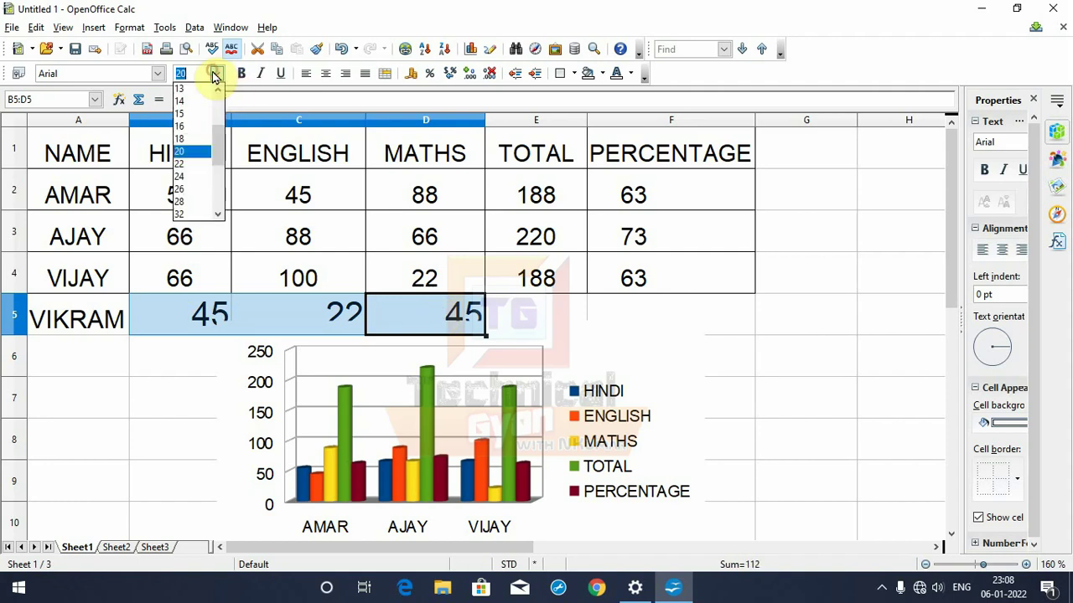
pyautogui.click(199, 109)
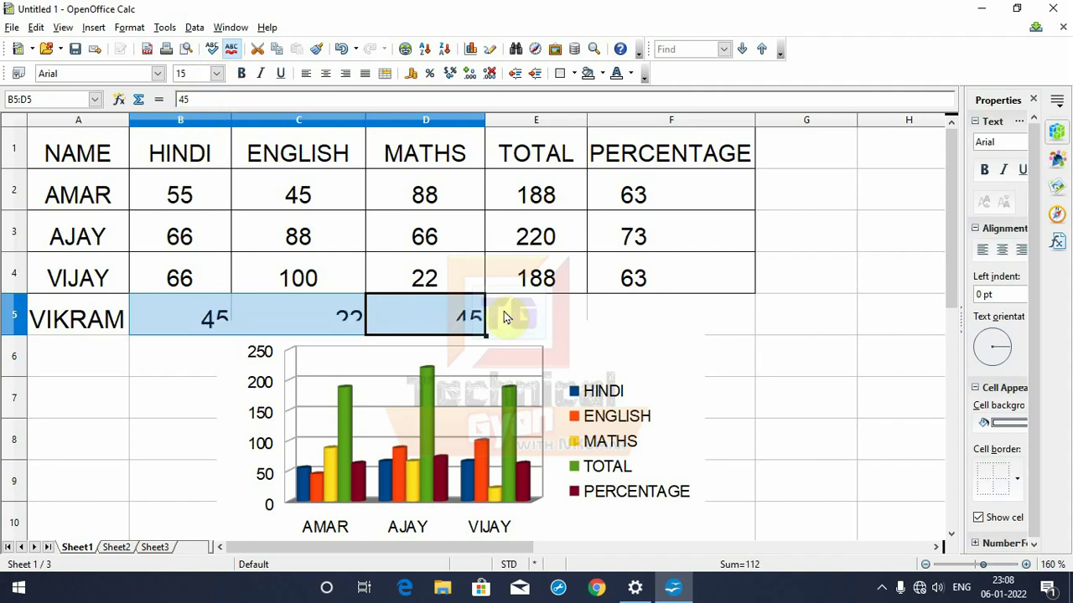
# - Move the chart lower and further right on the sheet
pyautogui.click(495, 356)
pyautogui.moveTo(591, 330); pyautogui.dragTo(645, 374)
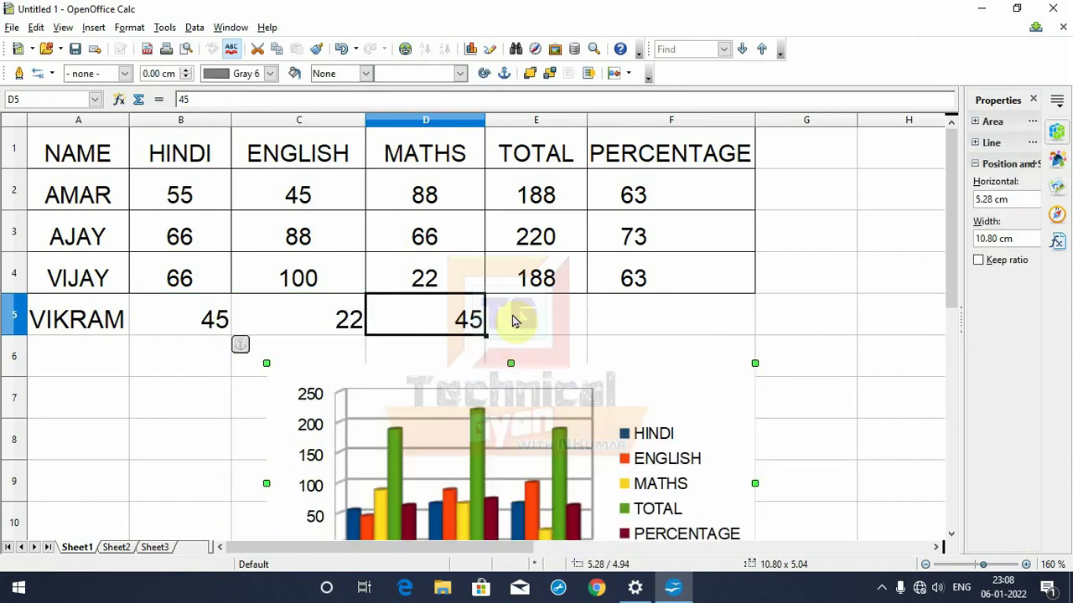
pyautogui.click(515, 317)
pyautogui.click(545, 275)
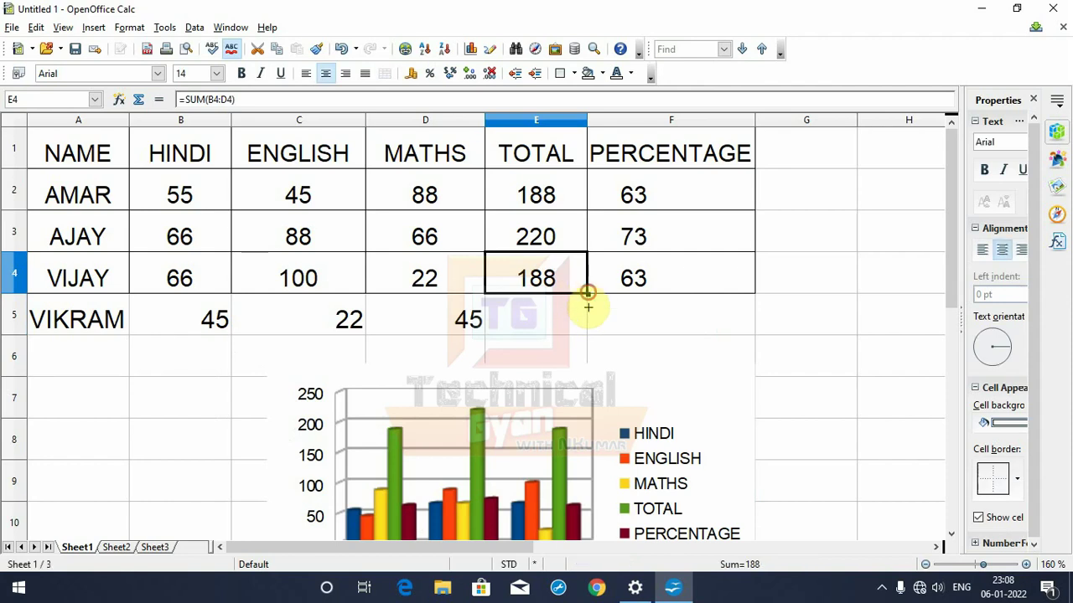
# - Fill the TOTAL and PERCENTAGE formulas down to row 5, giving VIKRAM 112 and 37
pyautogui.moveTo(587, 294); pyautogui.dragTo(589, 331)
pyautogui.click(713, 287)
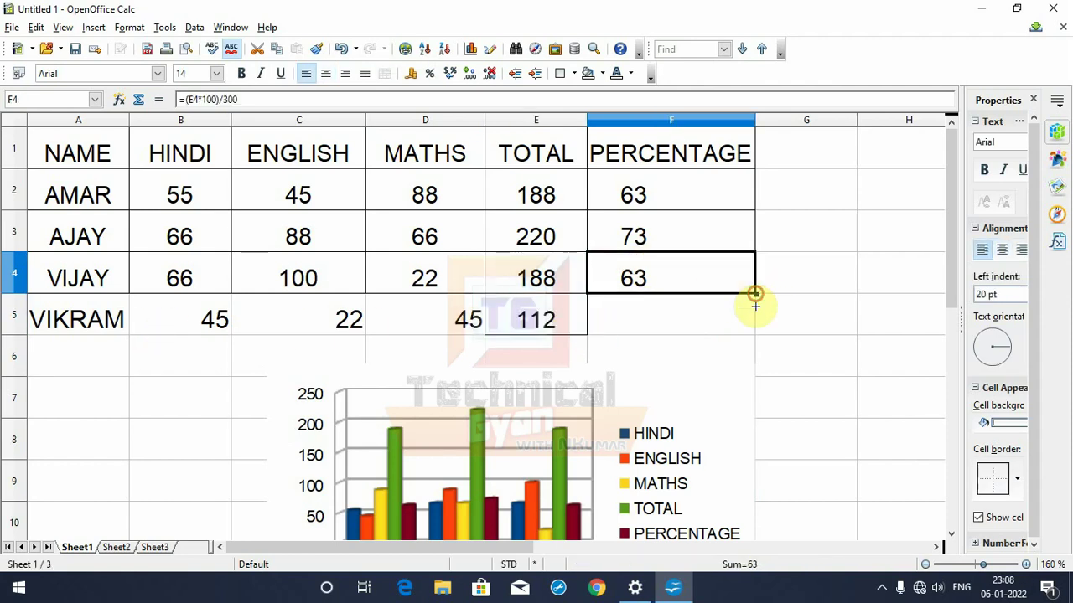
pyautogui.moveTo(754, 295); pyautogui.dragTo(757, 336)
pyautogui.scroll(-2, 810, 318)
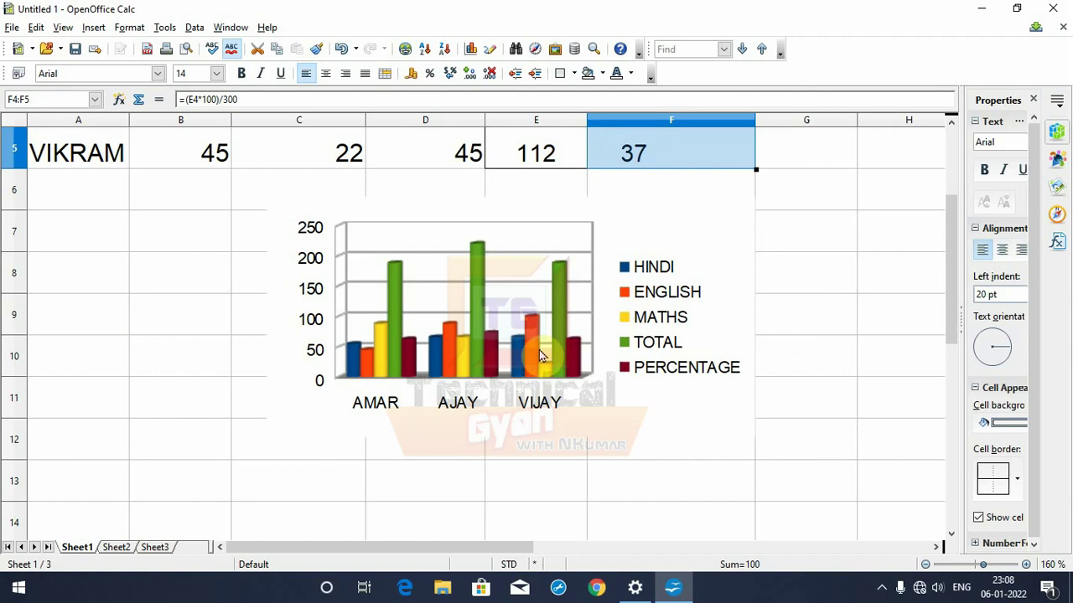
pyautogui.scroll(2, 540, 355)
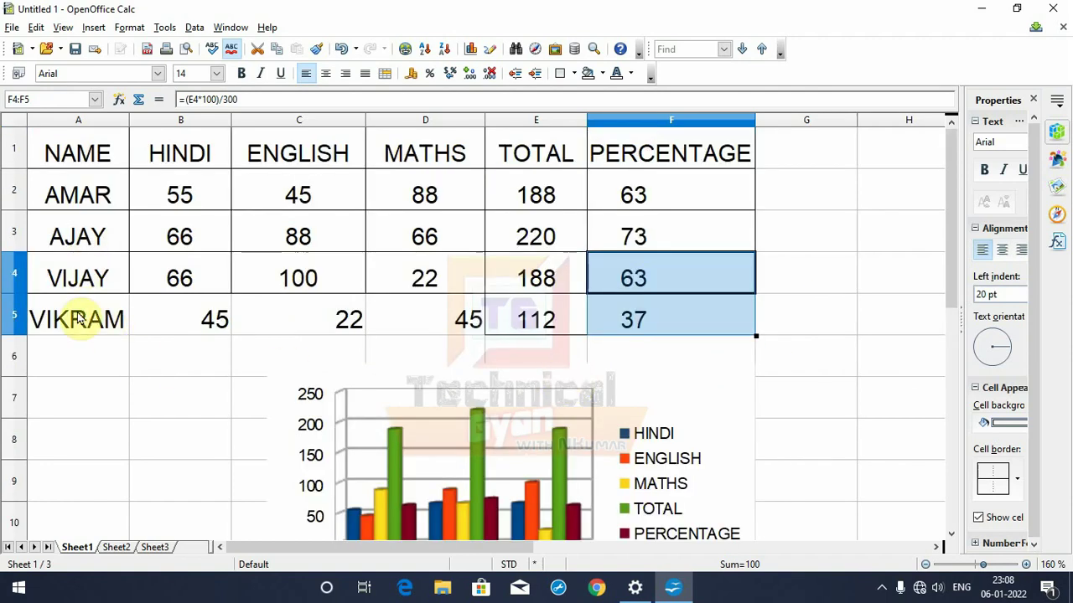
pyautogui.scroll(-3, 353, 343)
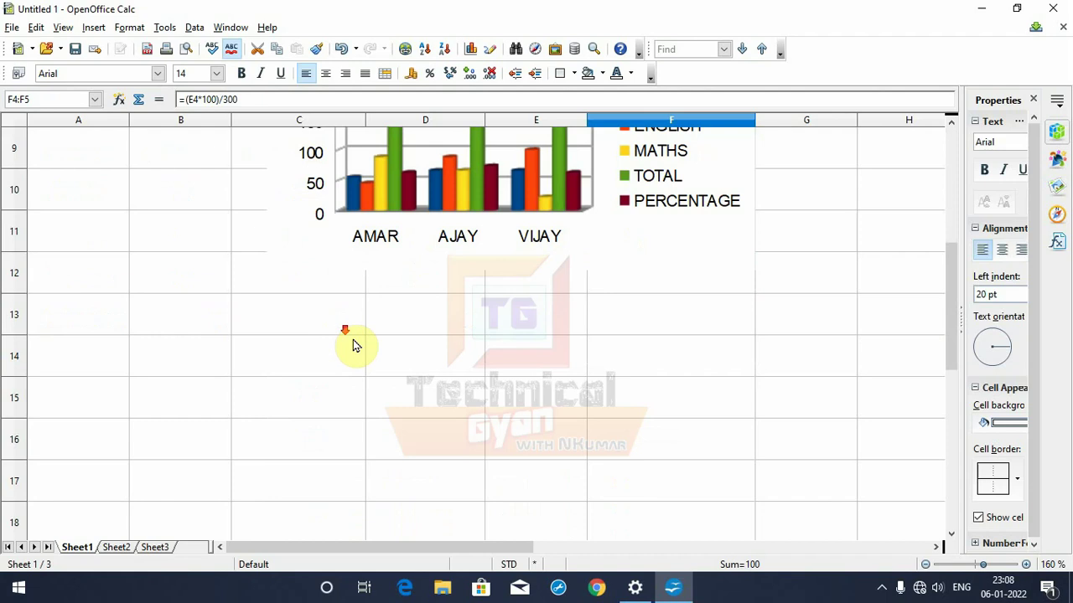
pyautogui.scroll(2, 590, 274)
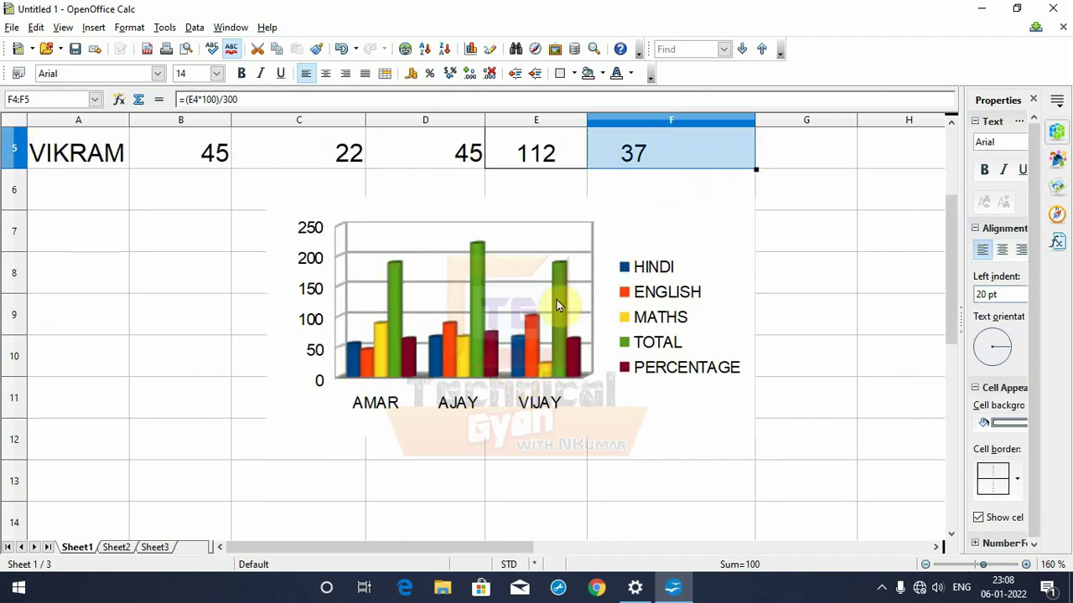
pyautogui.scroll(2, 486, 331)
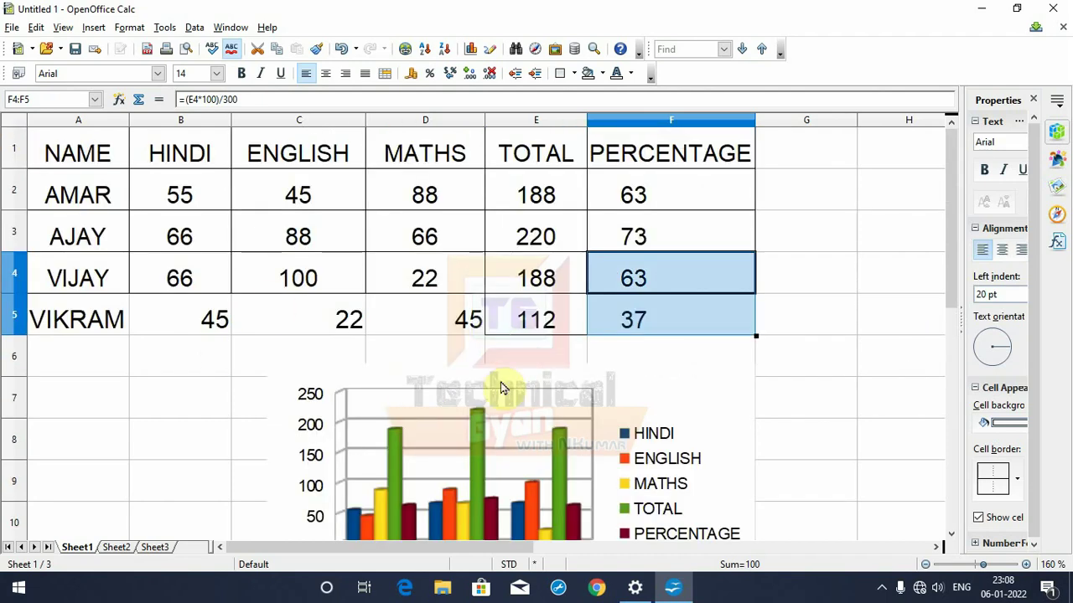
pyautogui.scroll(-2, 498, 378)
pyautogui.scroll(2, 568, 340)
pyautogui.scroll(-2, 616, 369)
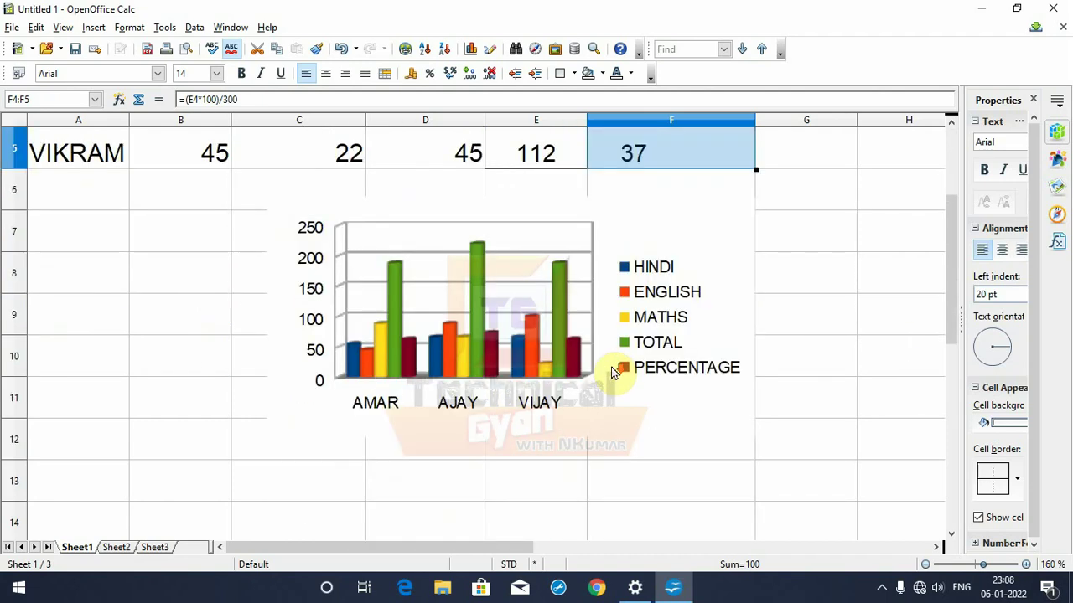
# - Open the cylinder chart in edit mode and bring the marks table into view above it
pyautogui.click(689, 223)
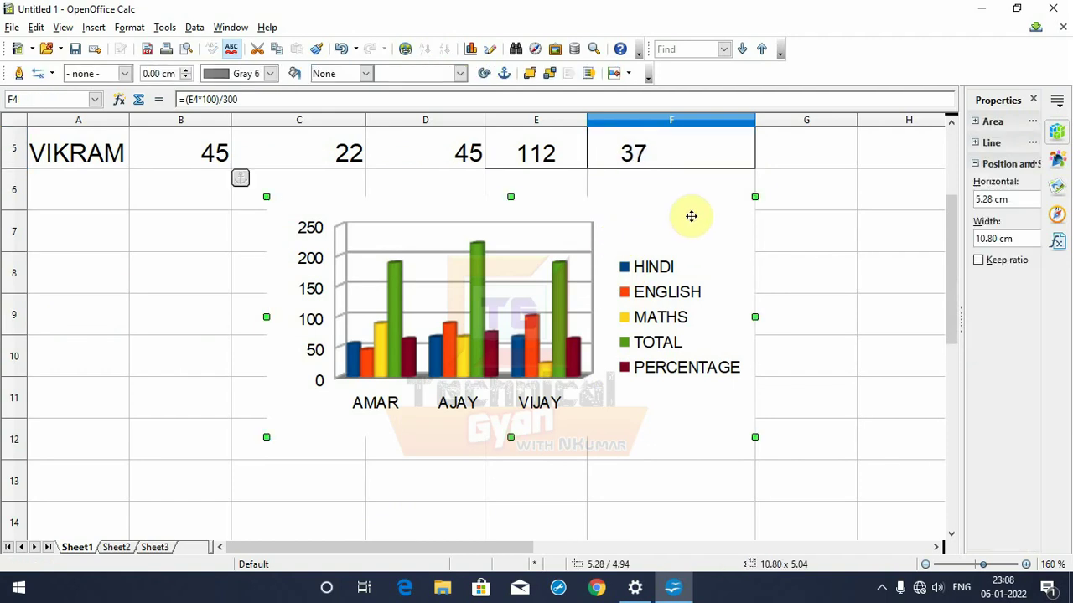
pyautogui.rightClick(690, 218)
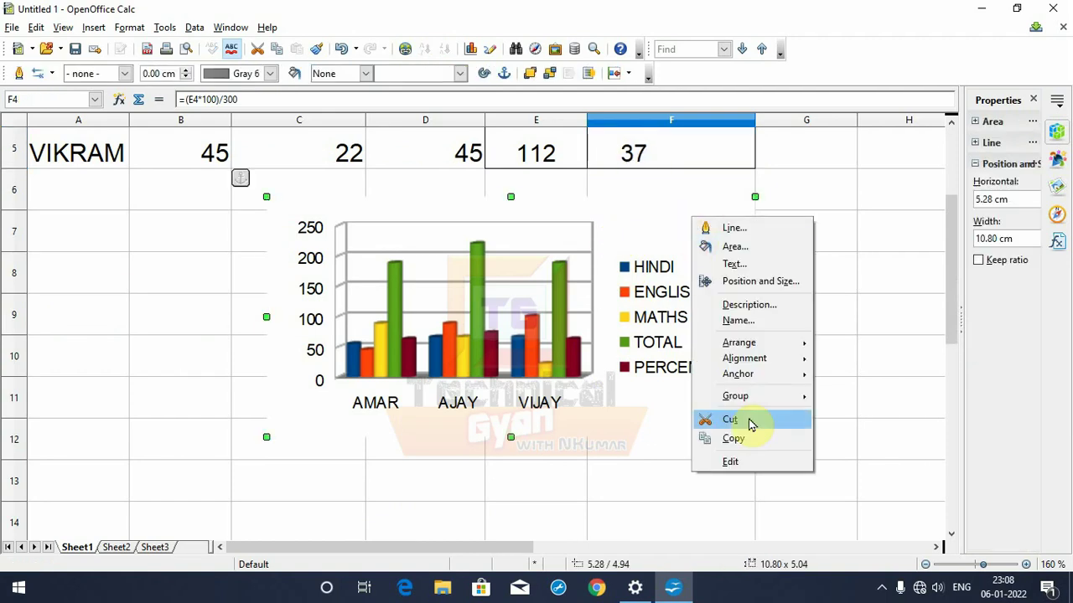
pyautogui.click(728, 465)
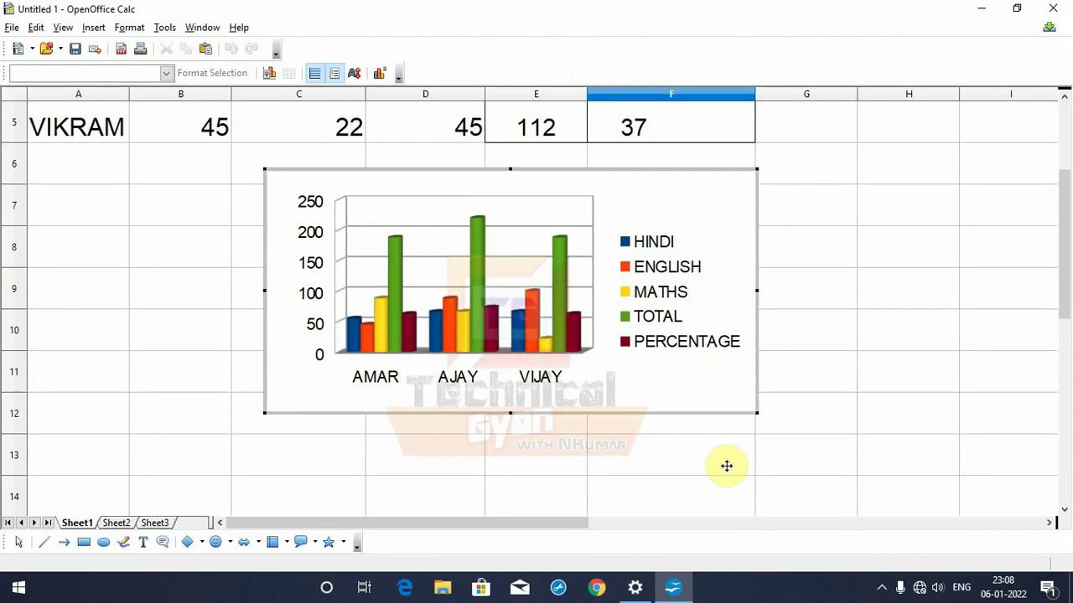
pyautogui.scroll(2, 610, 425)
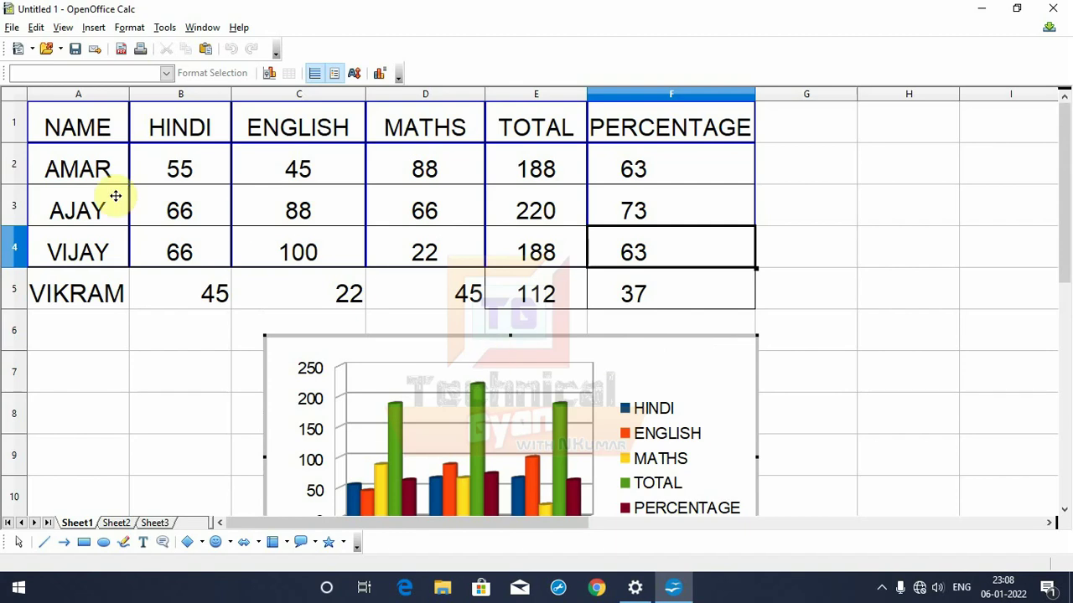
# - Extend the chart's data range to A1:F5 so VIKRAM's row is plotted
pyautogui.rightClick(701, 366)
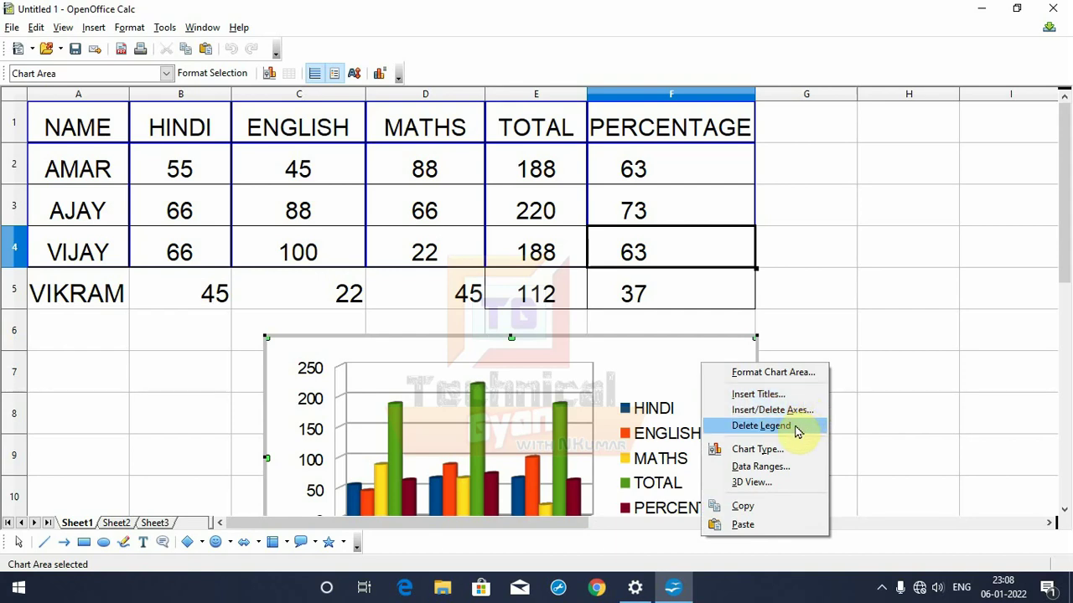
pyautogui.click(773, 467)
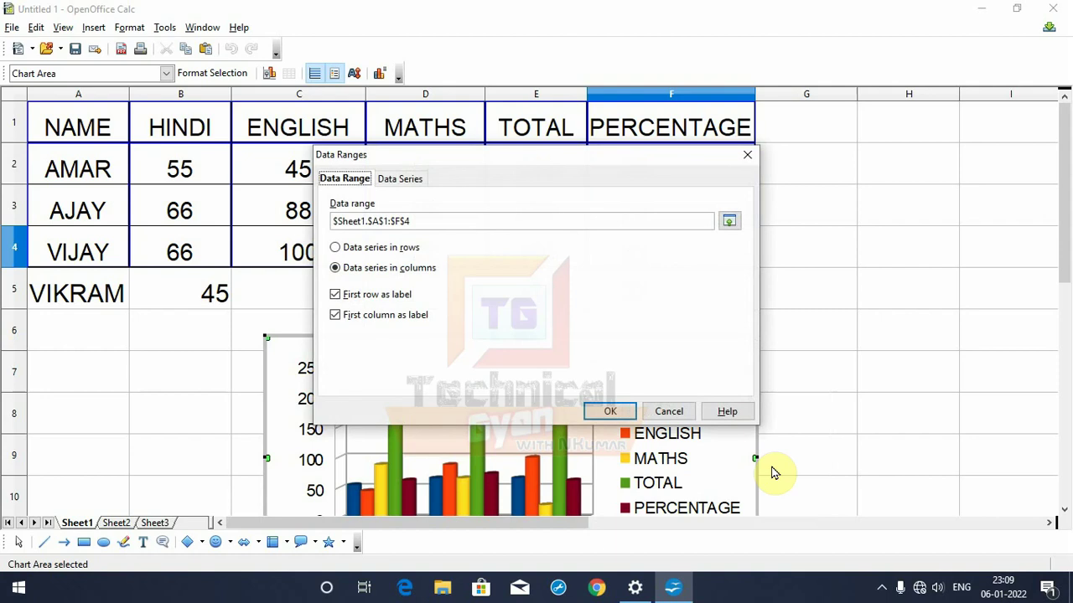
pyautogui.moveTo(558, 159)
pyautogui.mouseDown()
pyautogui.moveTo(773, 249)
pyautogui.moveTo(758, 317)
pyautogui.mouseUp()
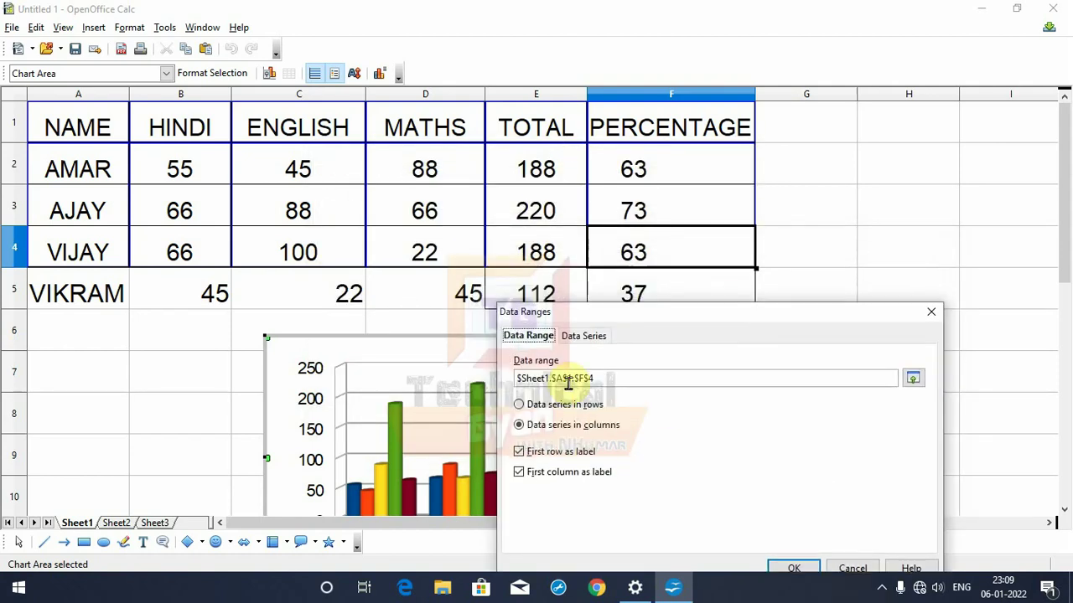
pyautogui.click(912, 380)
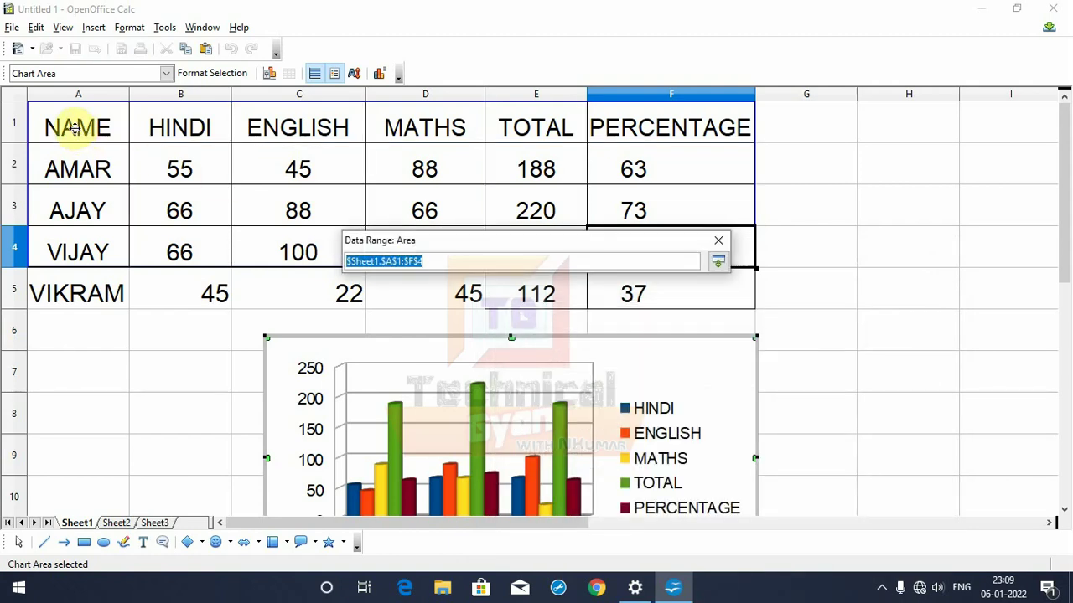
pyautogui.moveTo(75, 127); pyautogui.dragTo(625, 297)
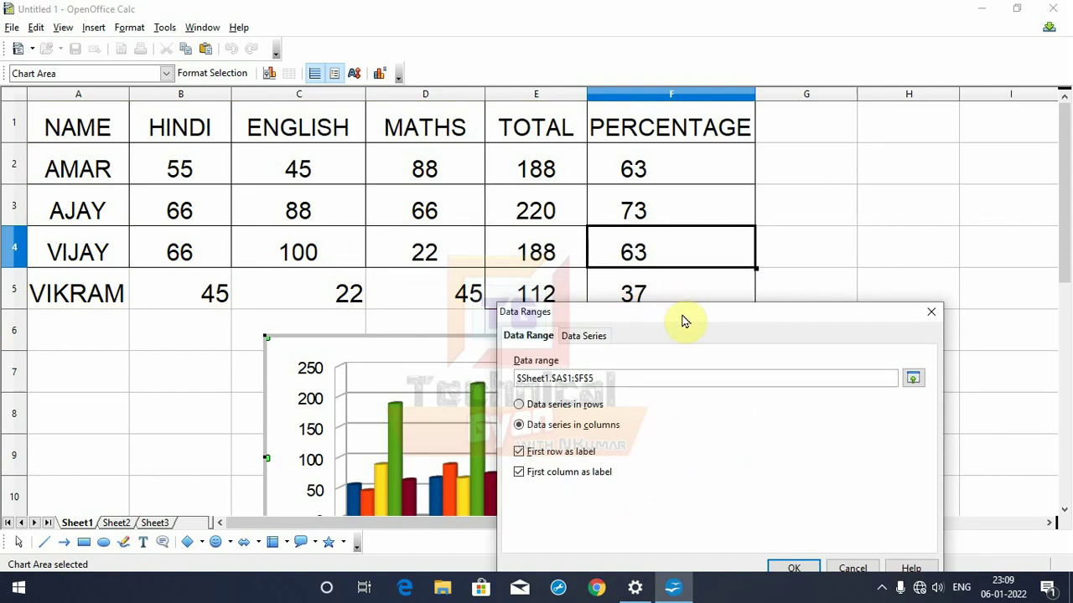
pyautogui.moveTo(683, 321); pyautogui.dragTo(665, 218)
pyautogui.click(765, 462)
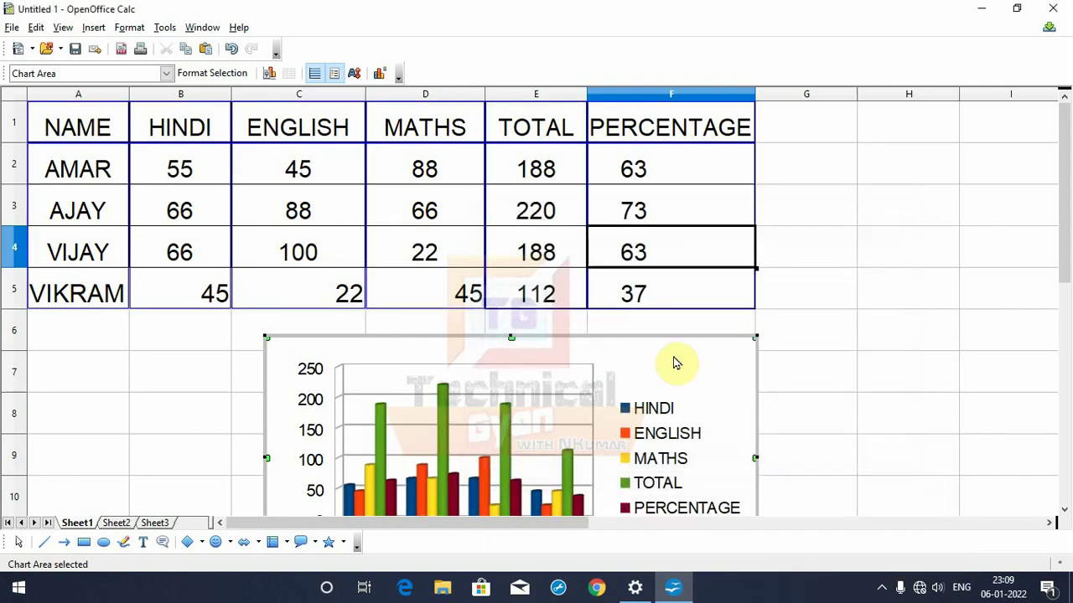
pyautogui.scroll(-2, 847, 350)
pyautogui.scroll(1, 449, 352)
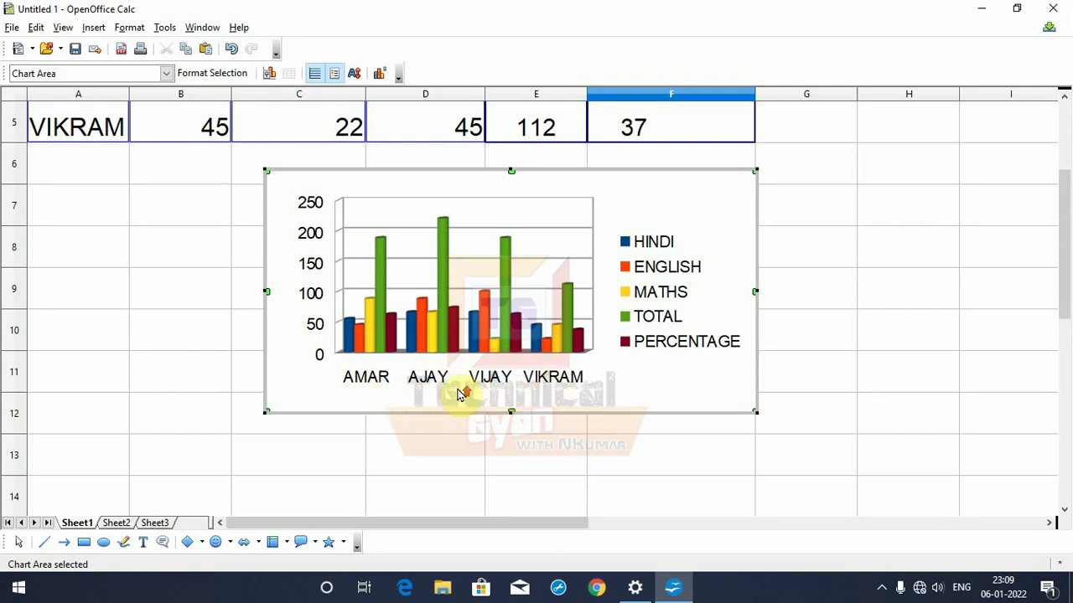
pyautogui.moveTo(1061, 300); pyautogui.dragTo(1061, 243)
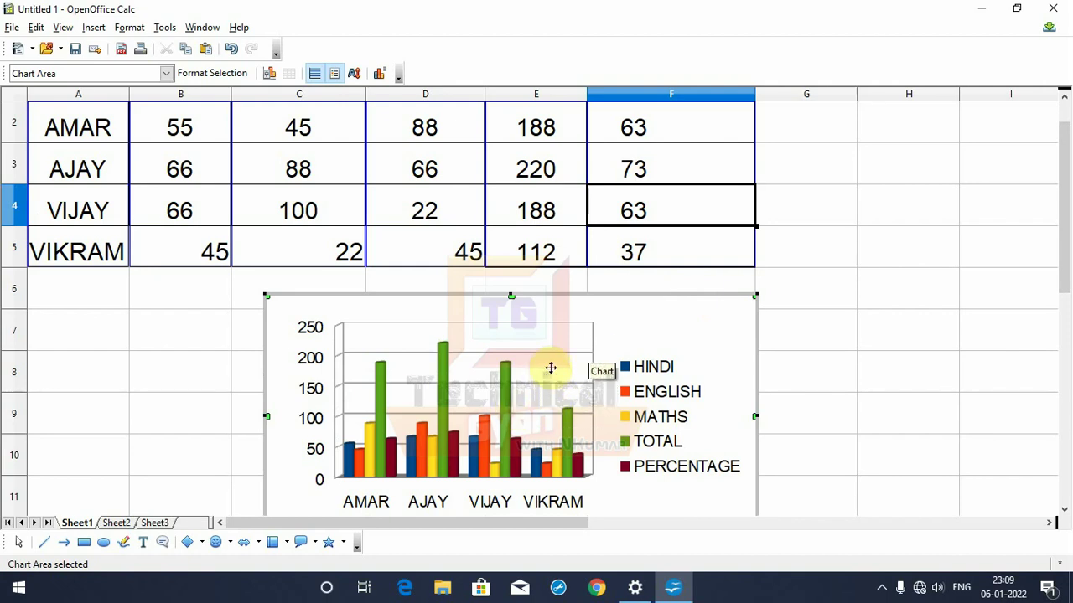
# - Change the chart type to Bar > Stacked with Cylinder shape, then widen the chart
pyautogui.rightClick(661, 309)
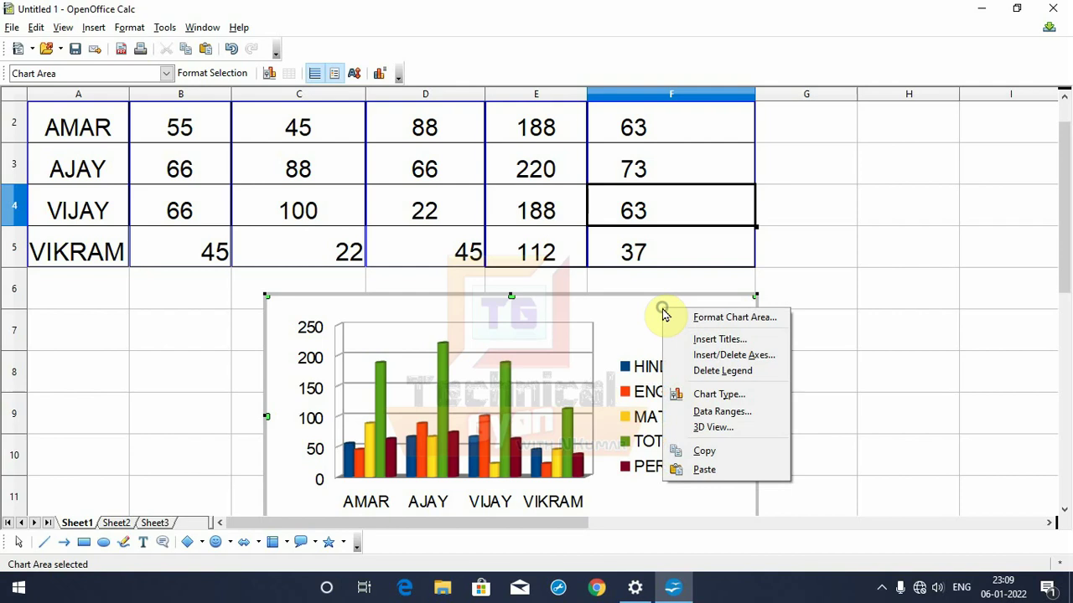
pyautogui.click(741, 395)
pyautogui.click(348, 215)
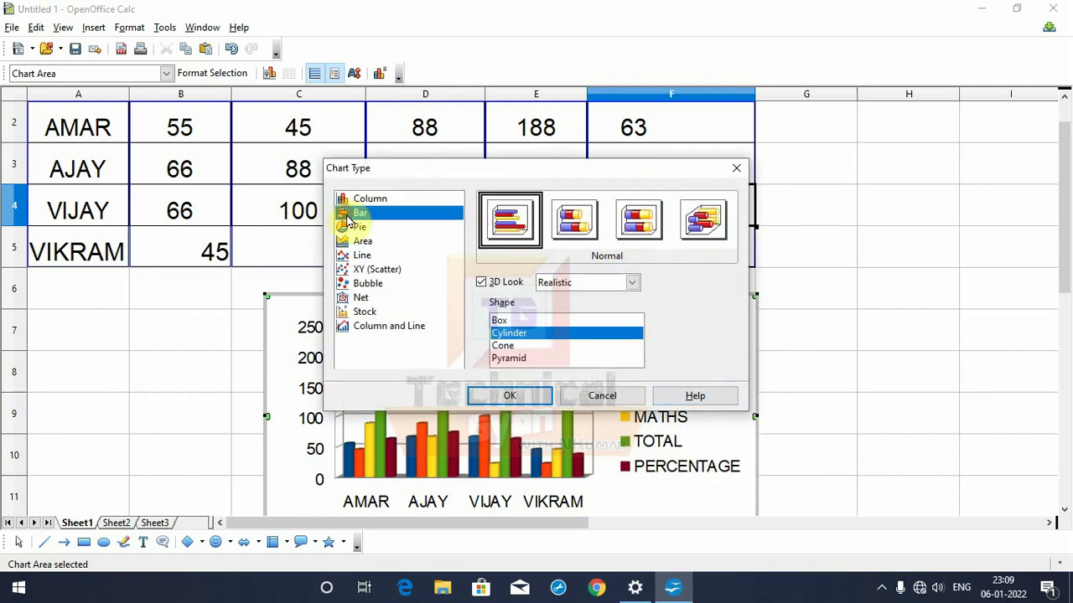
pyautogui.click(354, 229)
pyautogui.click(360, 241)
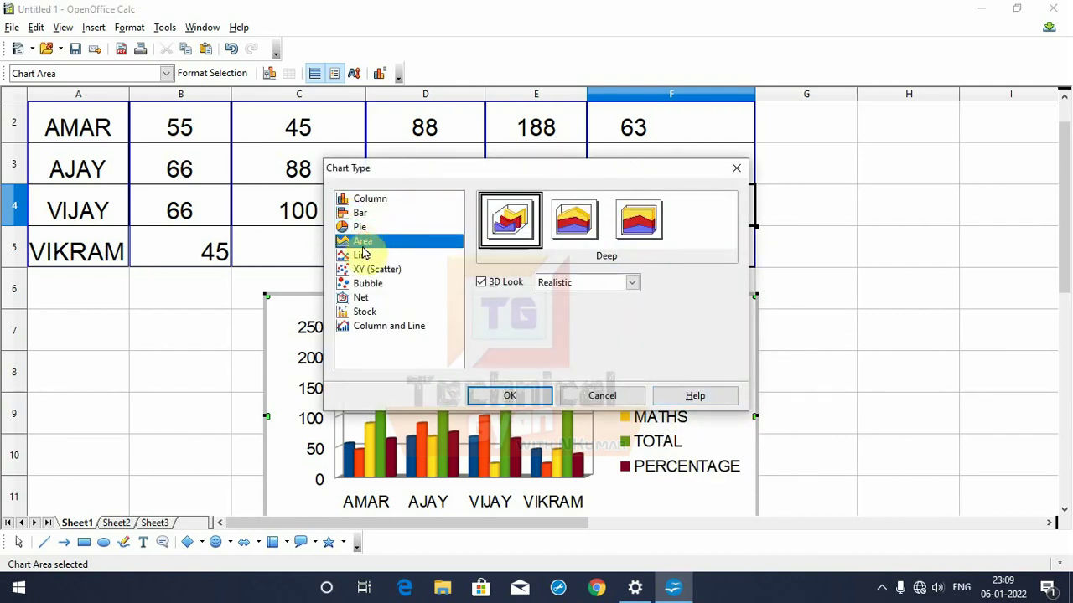
pyautogui.click(362, 256)
pyautogui.click(361, 213)
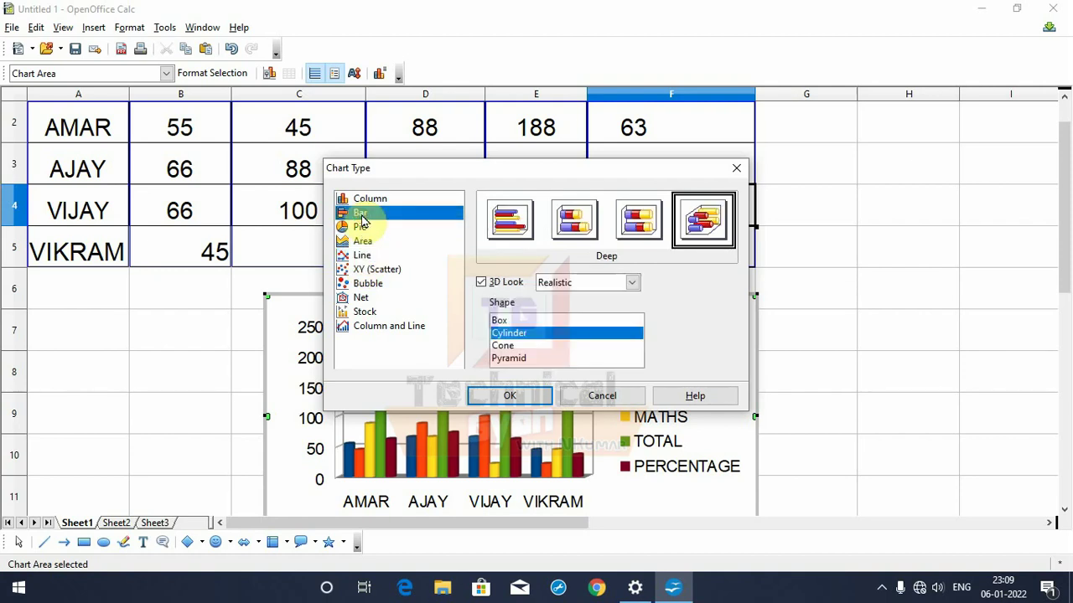
pyautogui.click(509, 220)
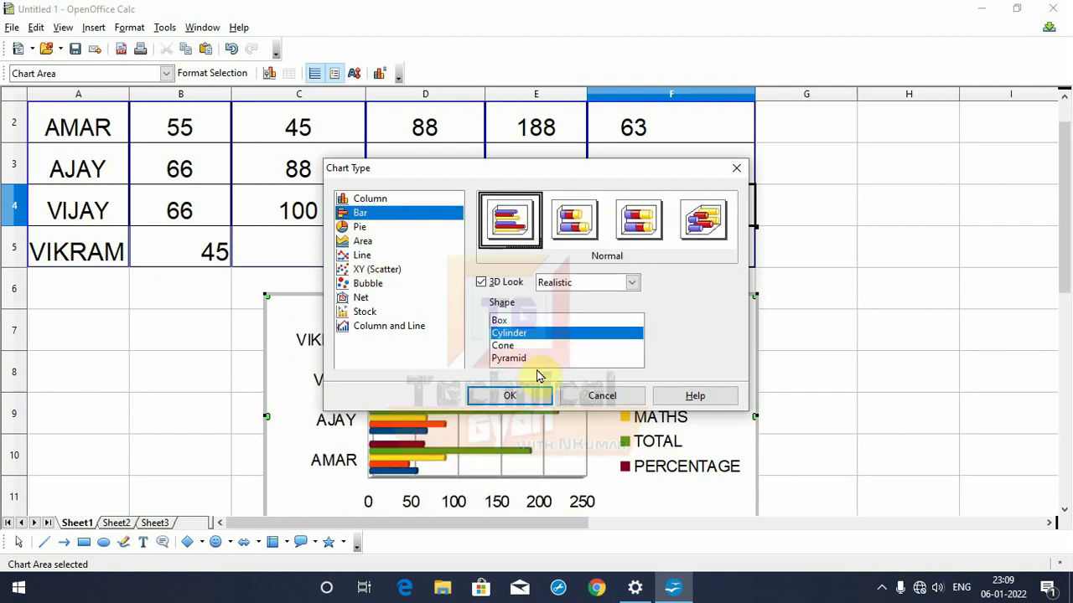
pyautogui.click(575, 220)
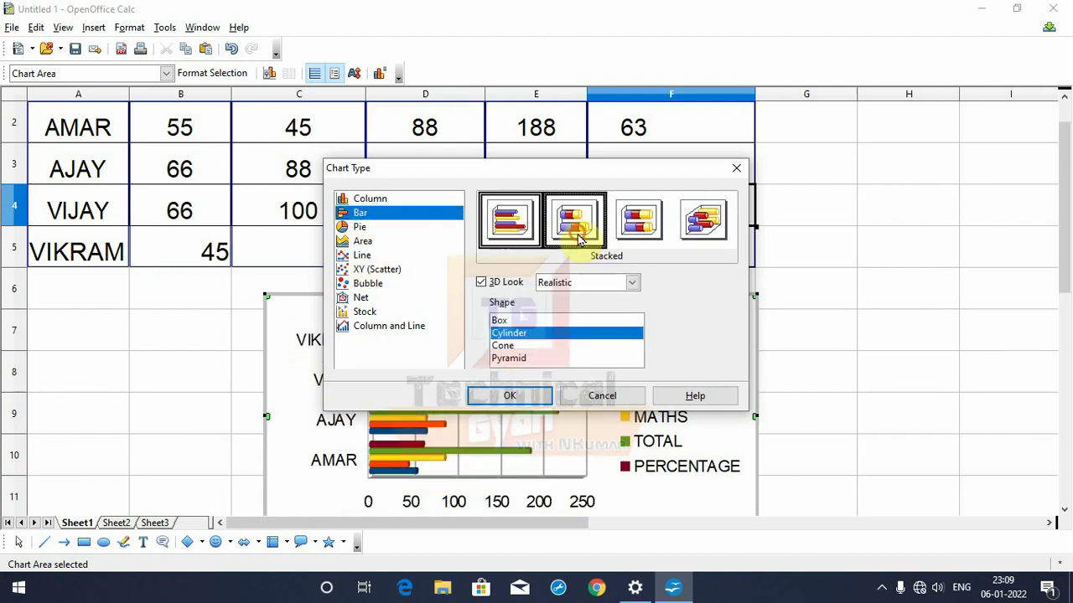
pyautogui.click(513, 396)
pyautogui.moveTo(759, 420); pyautogui.dragTo(831, 418)
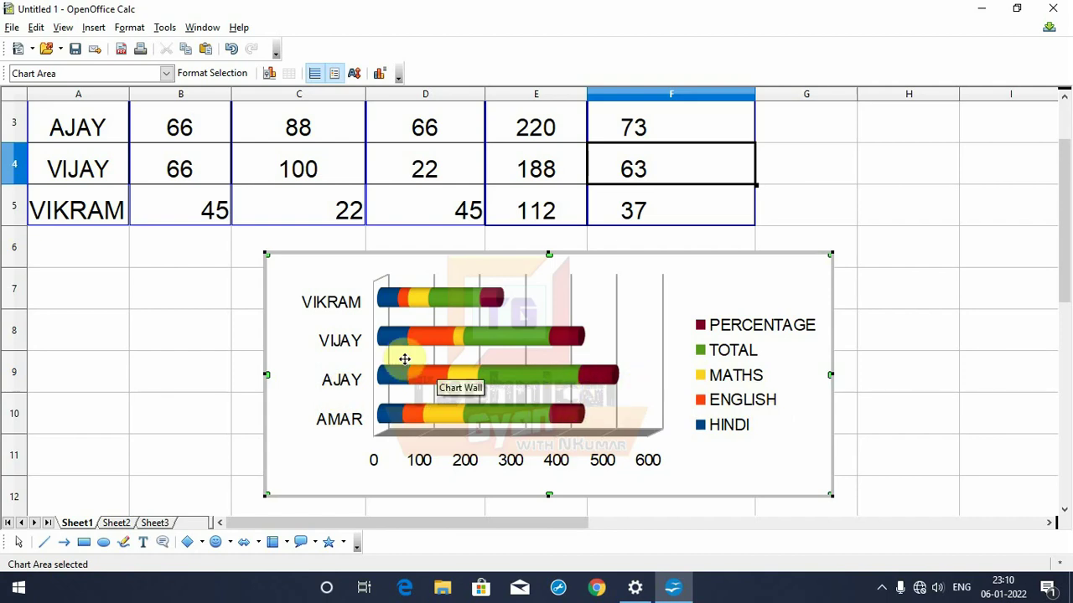
pyautogui.scroll(1, 211, 220)
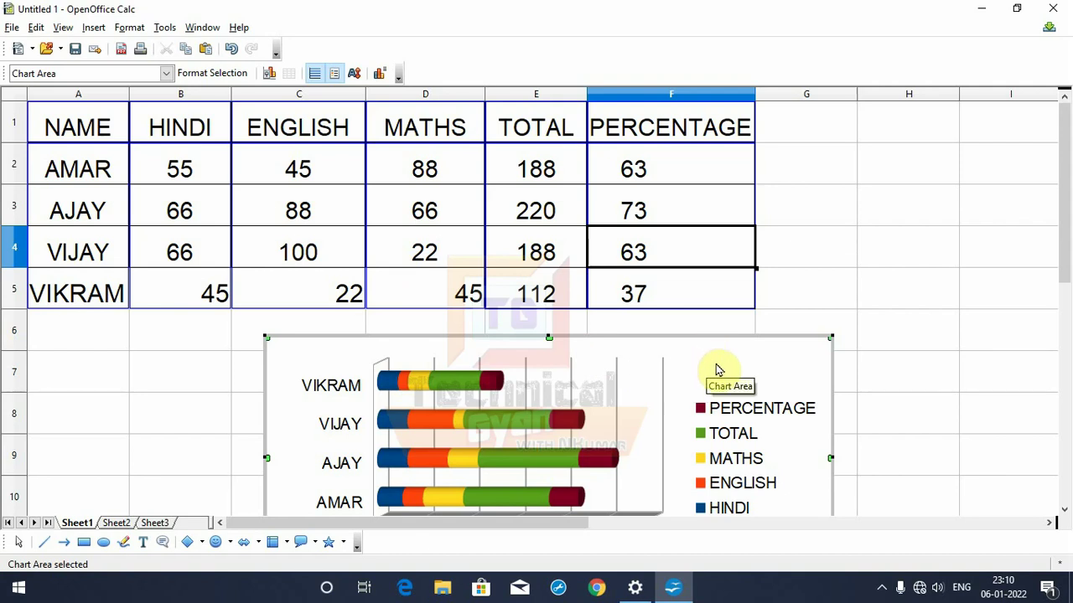
# - Insert the chart title RESULT through Insert Titles
pyautogui.rightClick(716, 369)
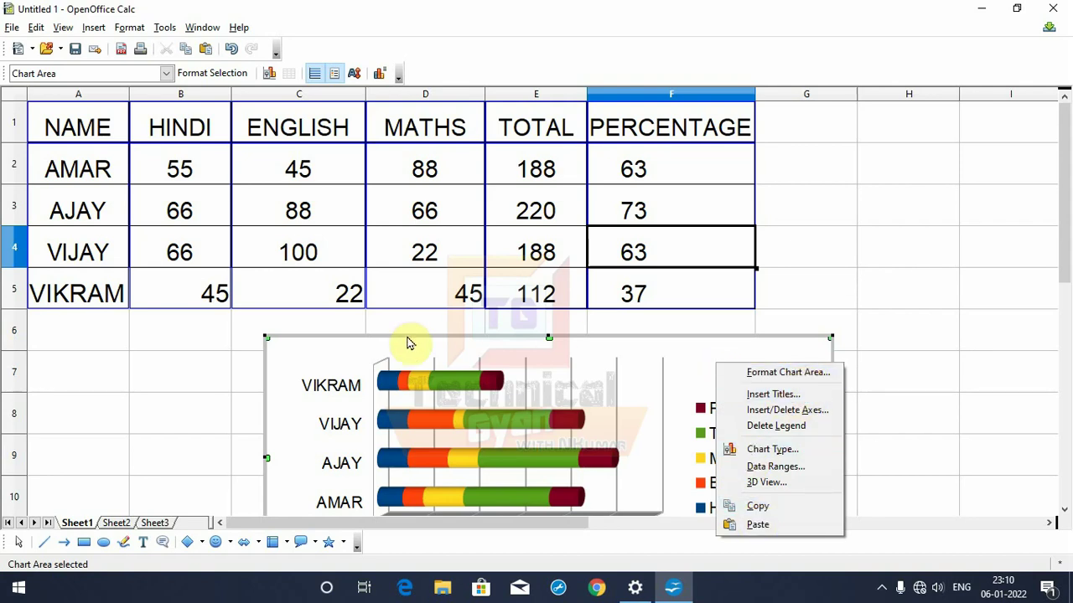
pyautogui.click(553, 345)
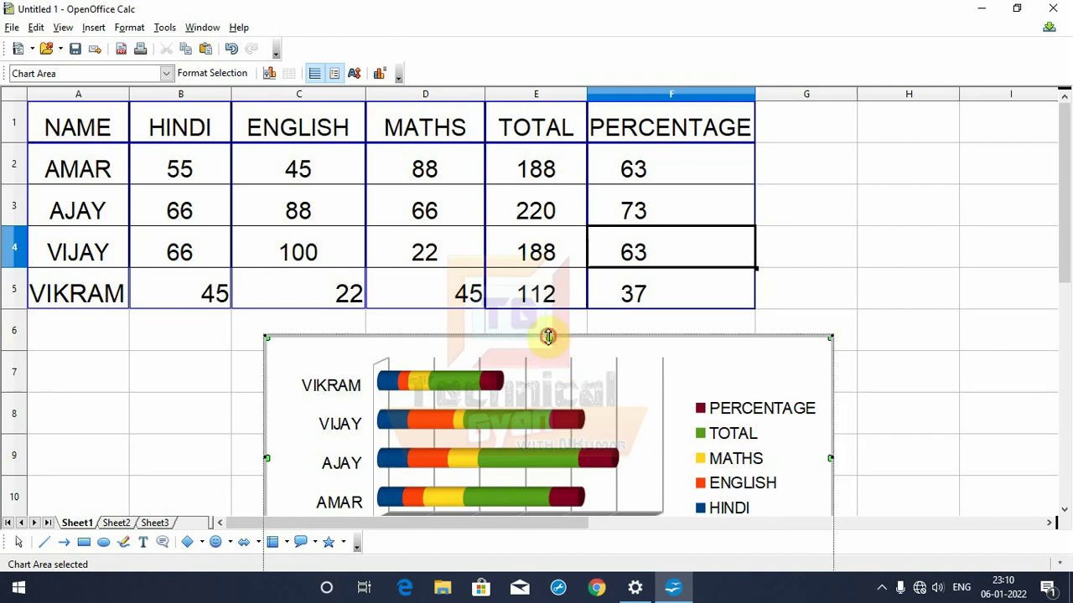
pyautogui.scroll(-1, 554, 325)
pyautogui.rightClick(744, 285)
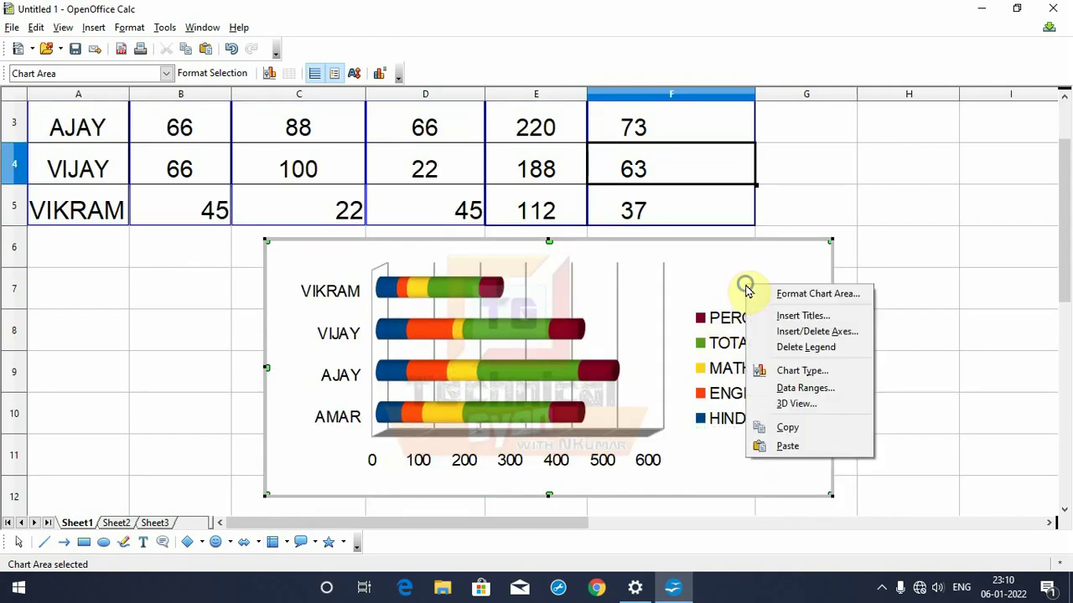
pyautogui.click(804, 317)
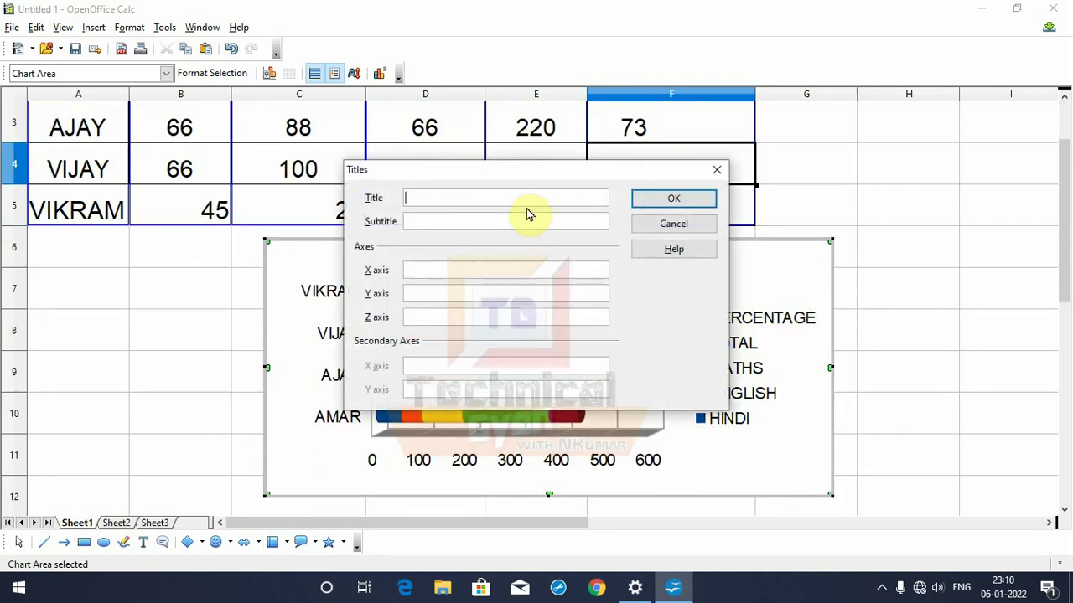
pyautogui.write('RE')
pyautogui.write('SULT')
pyautogui.click(672, 199)
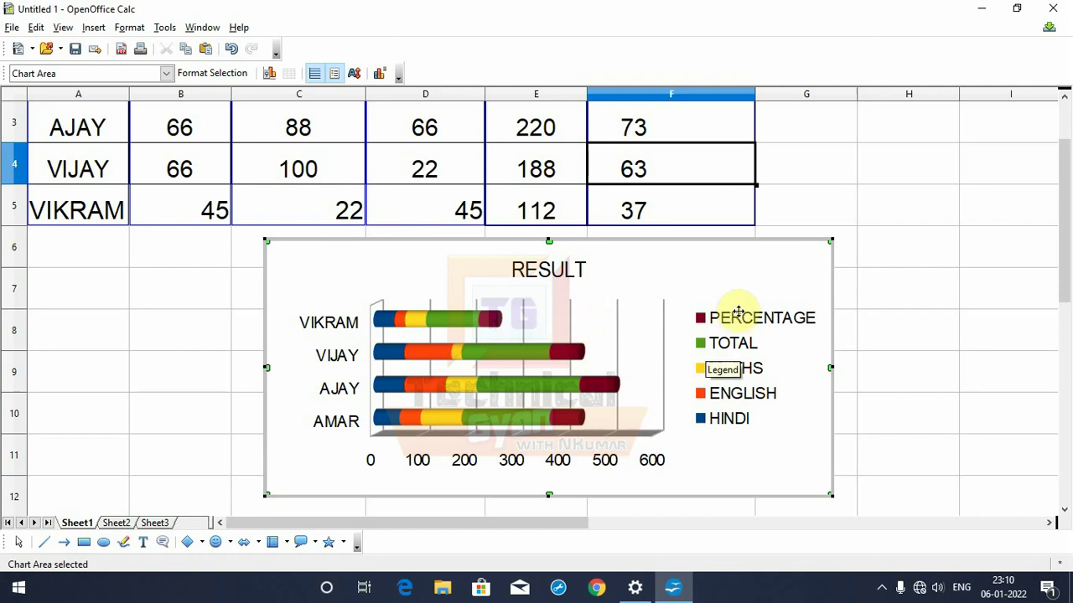
pyautogui.rightClick(741, 274)
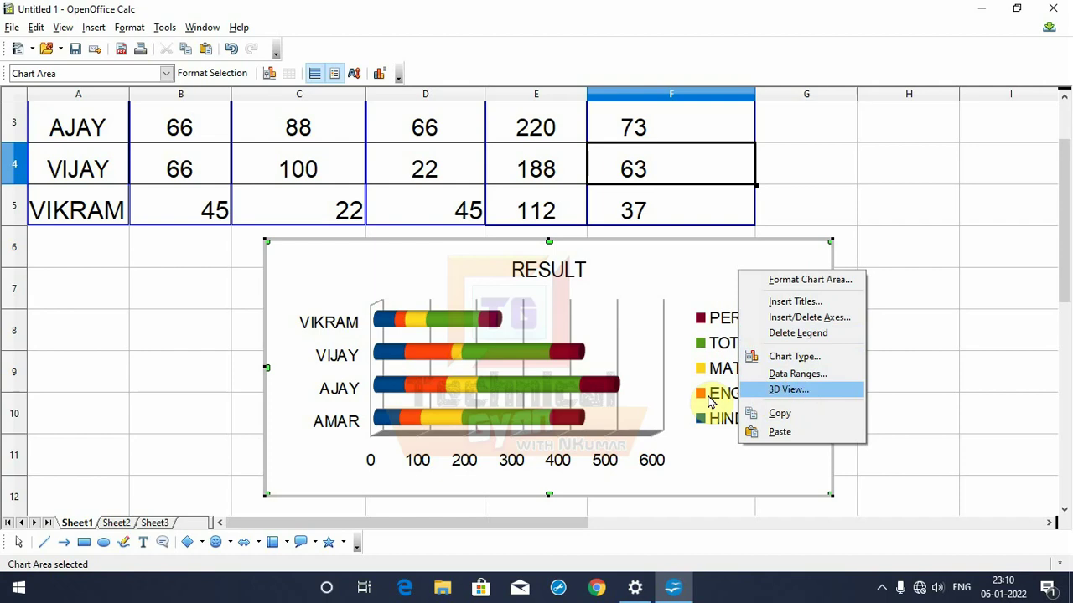
pyautogui.click(778, 393)
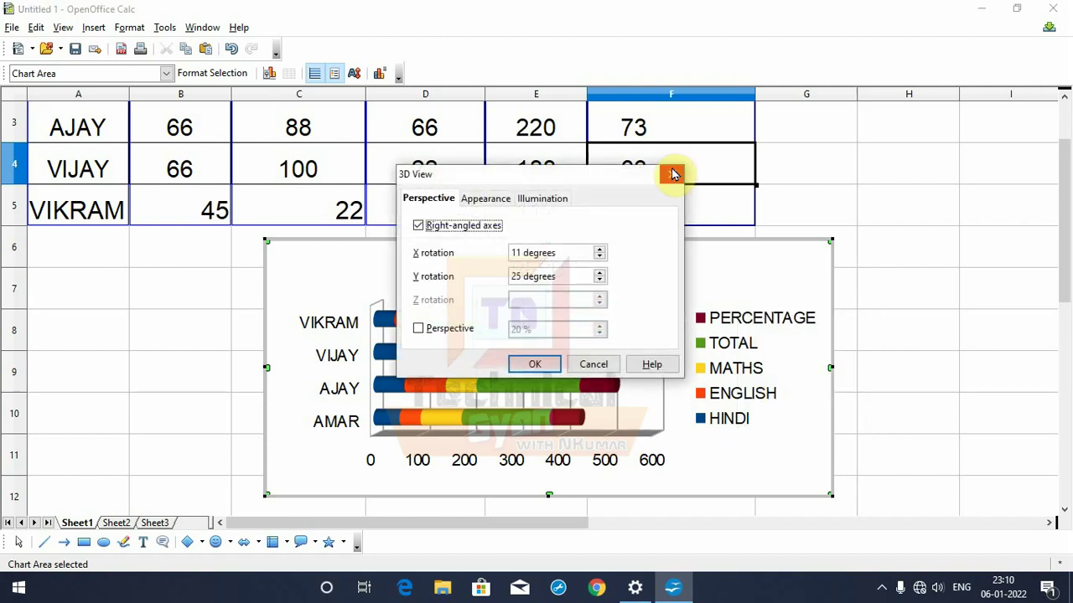
pyautogui.click(673, 174)
pyautogui.rightClick(760, 286)
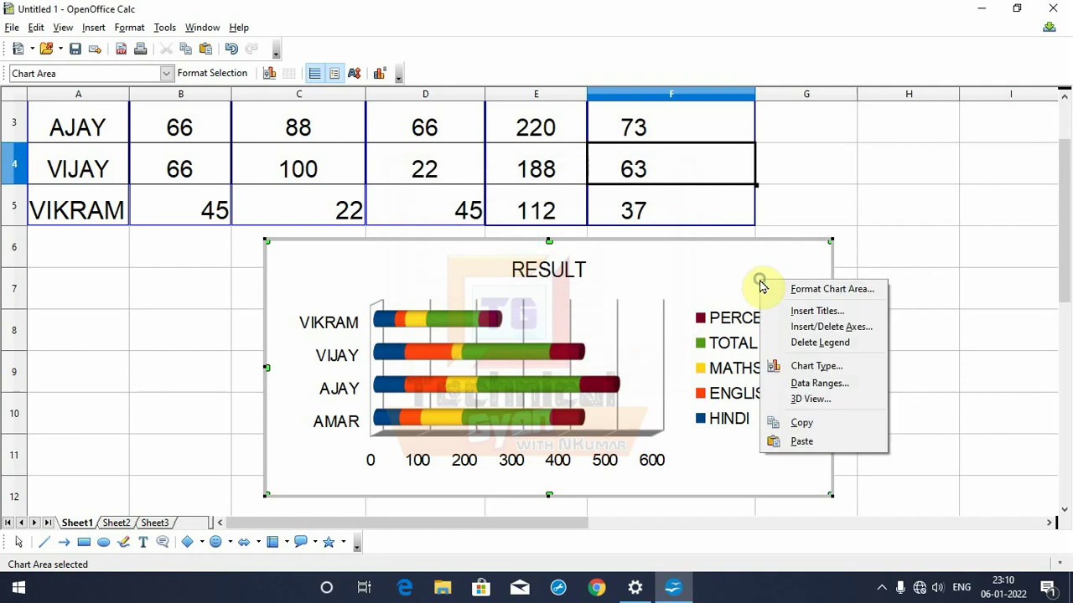
pyautogui.click(739, 269)
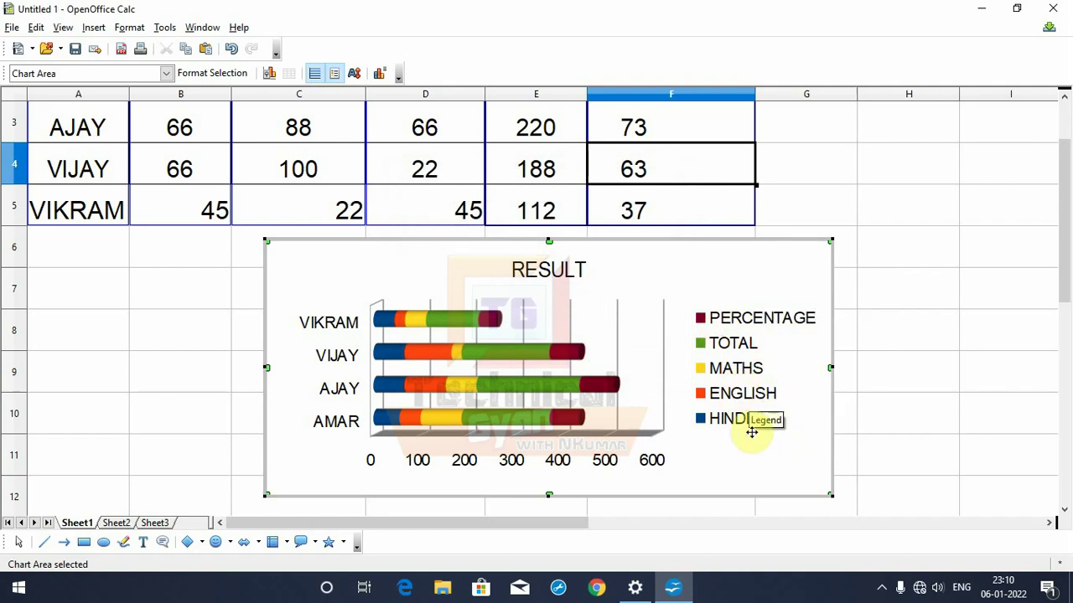
pyautogui.rightClick(771, 279)
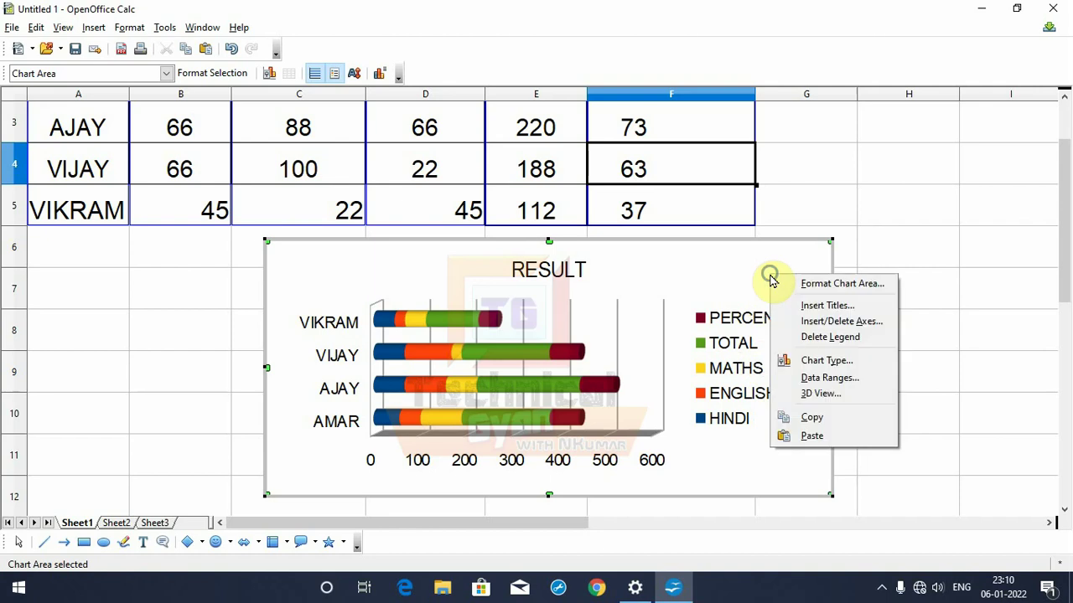
pyautogui.click(838, 339)
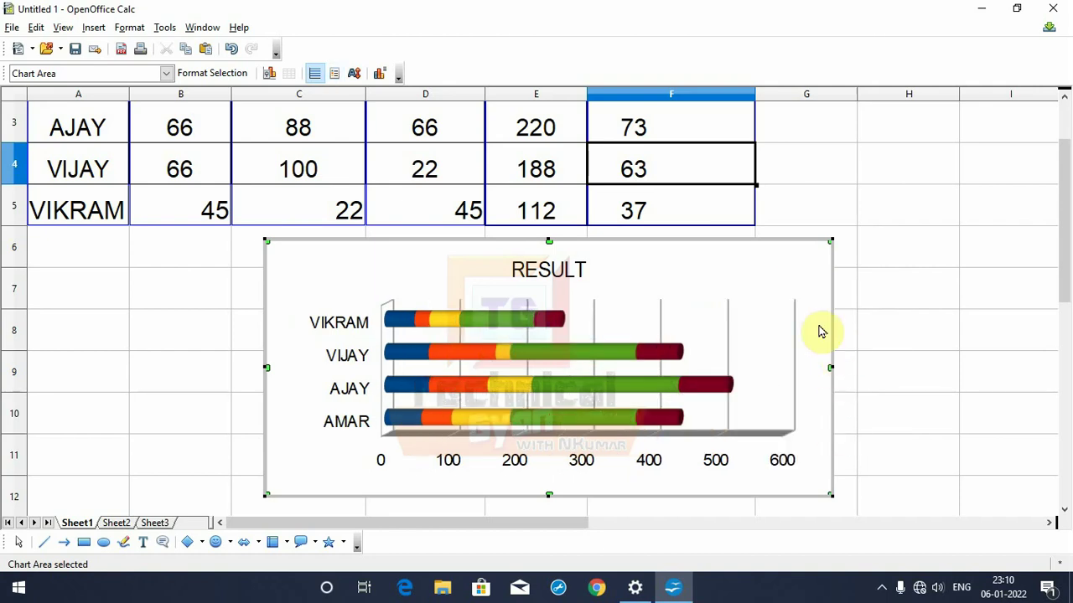
pyautogui.rightClick(803, 261)
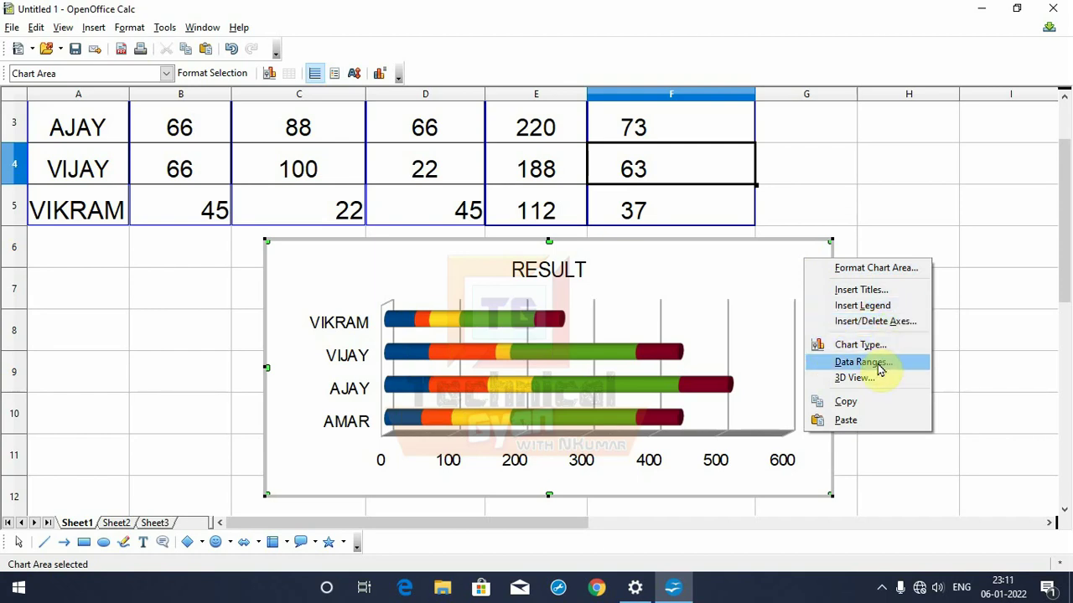
pyautogui.click(856, 309)
pyautogui.rightClick(769, 265)
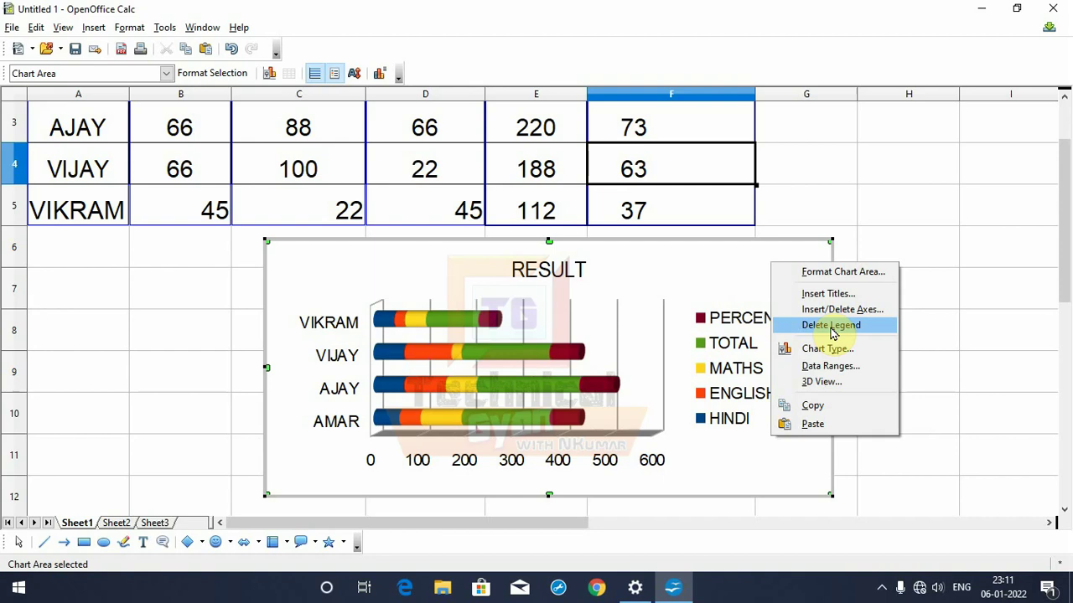
pyautogui.click(734, 269)
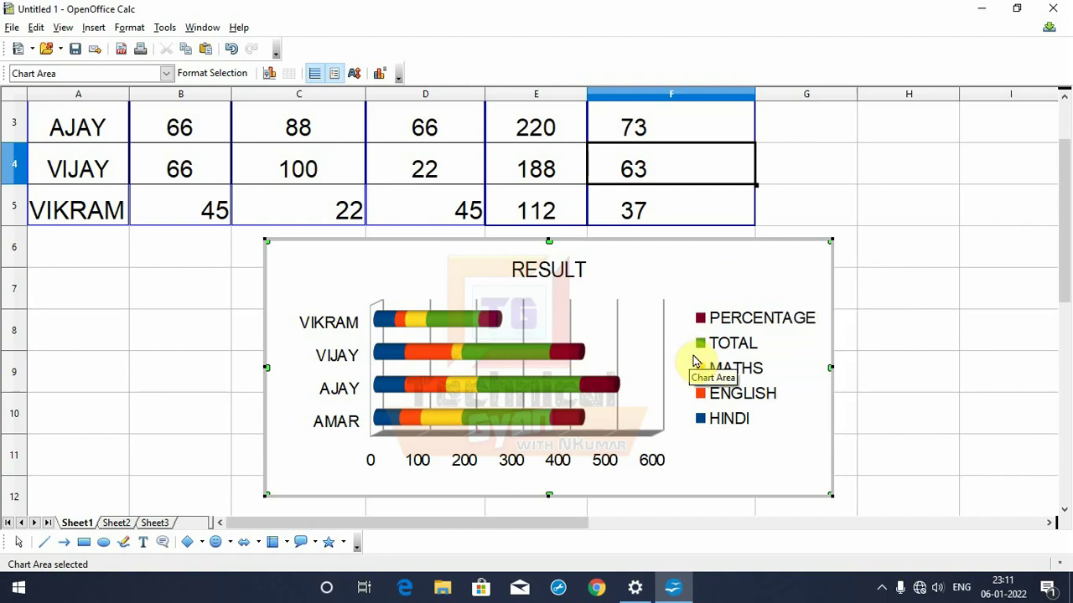